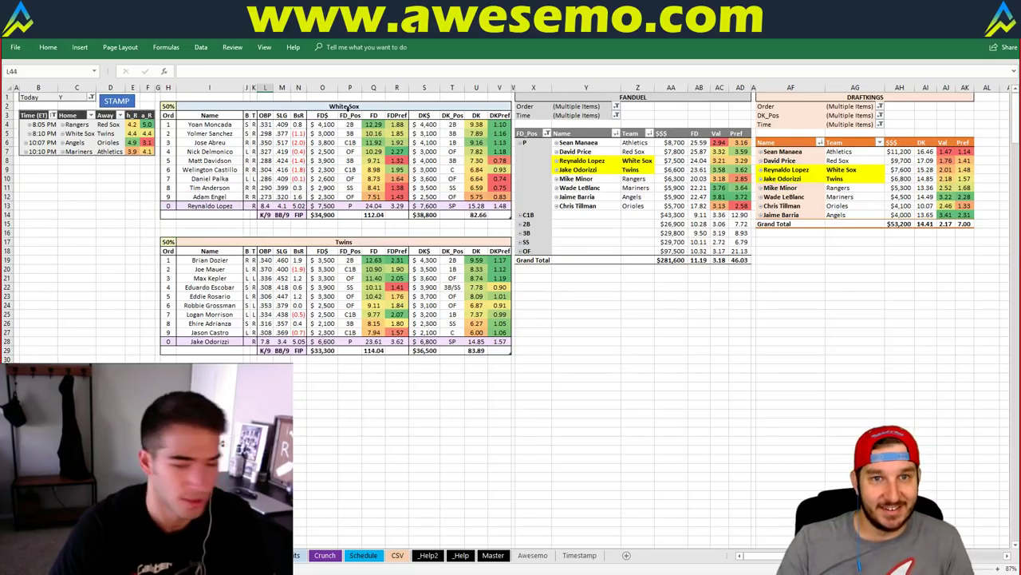
Load the Rangers game in the matchup view by changing the home team name to Rangers
click(250, 104)
text(Rangers)
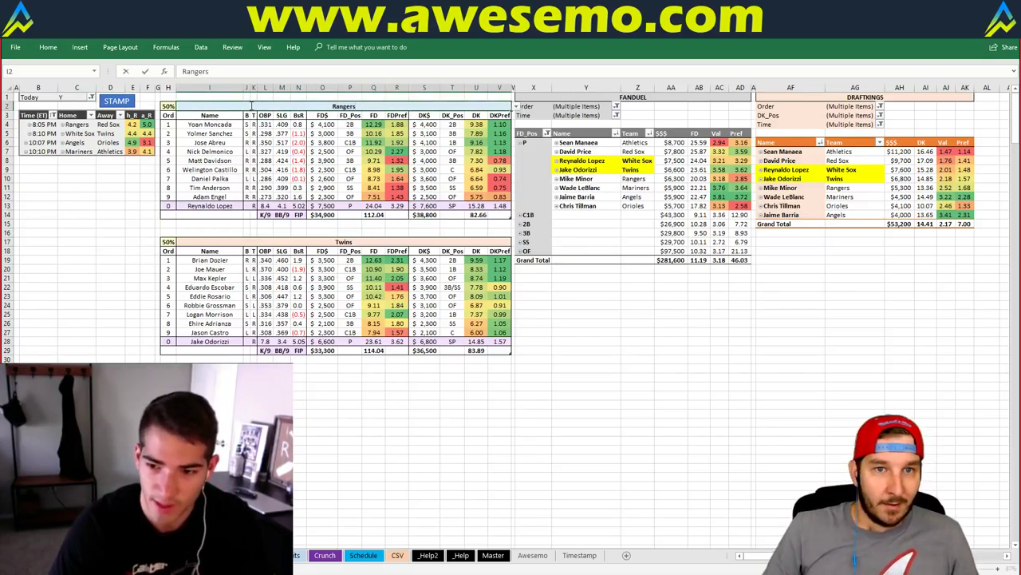
key(Return)
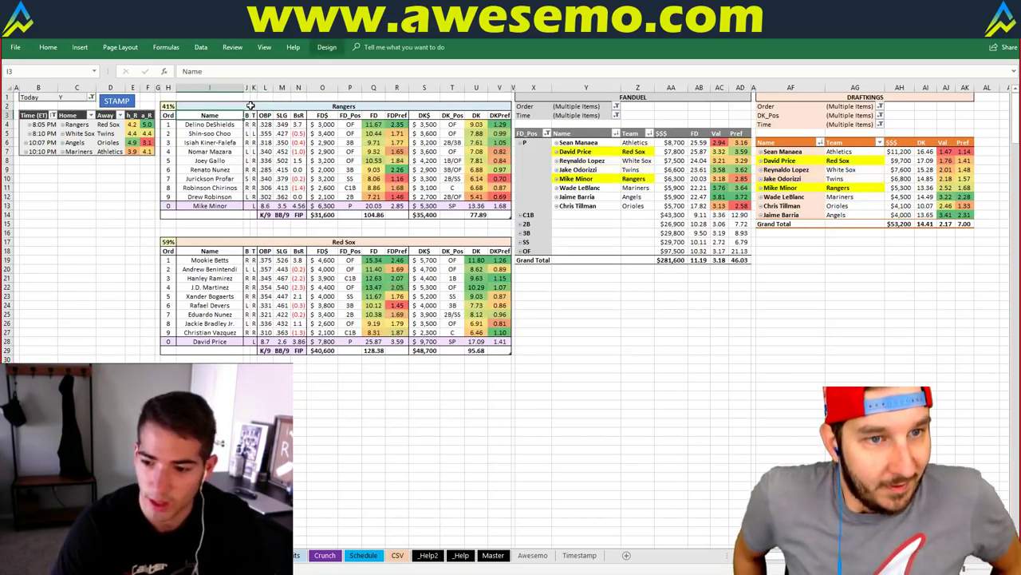
Clear the logged teams and times in A2:C10 of the Timestamp sheet and return to the matchup sheet
click(579, 554)
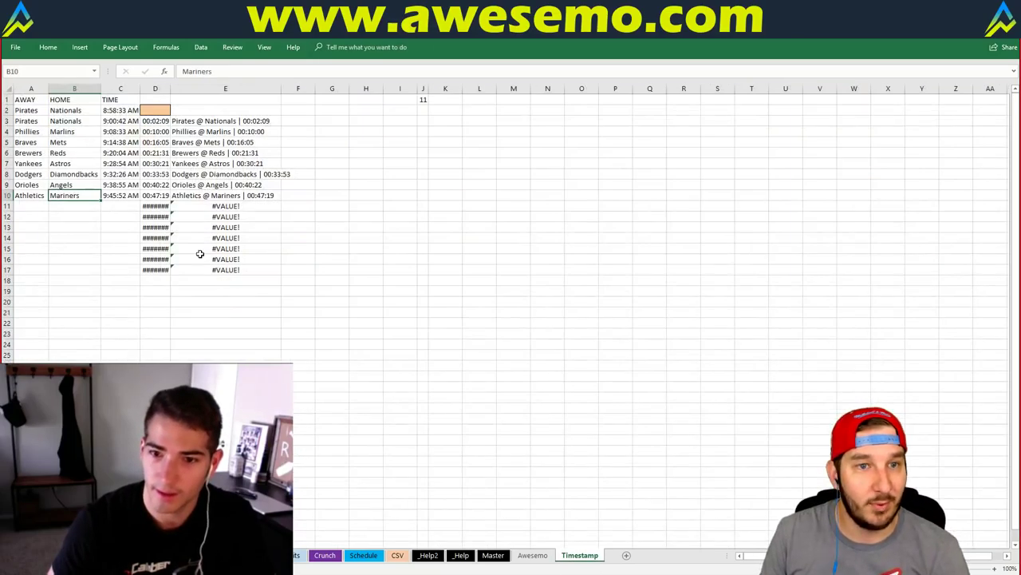
drag(29, 110, 119, 194)
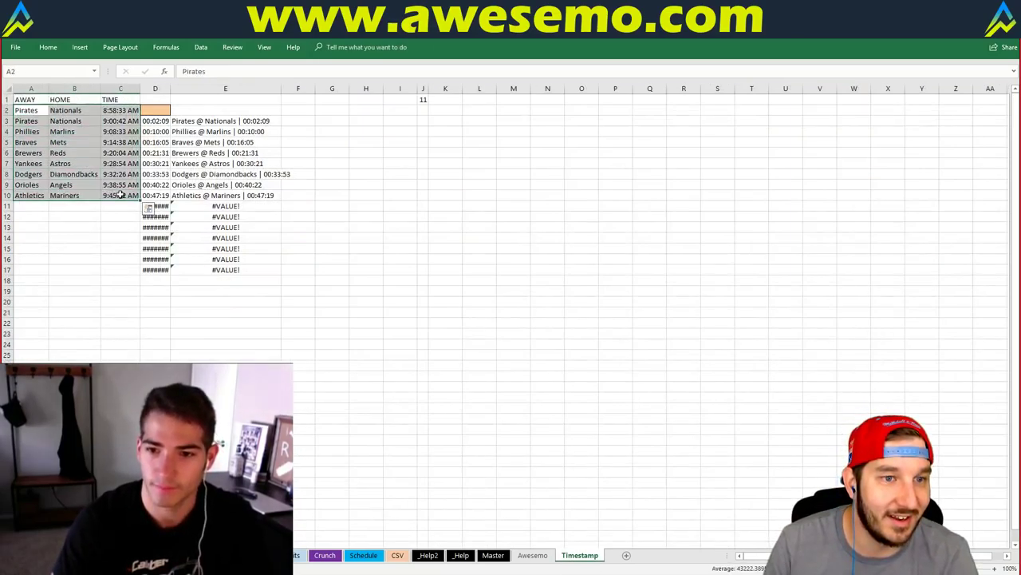
key(Delete)
key(ctrl+Page_Up)
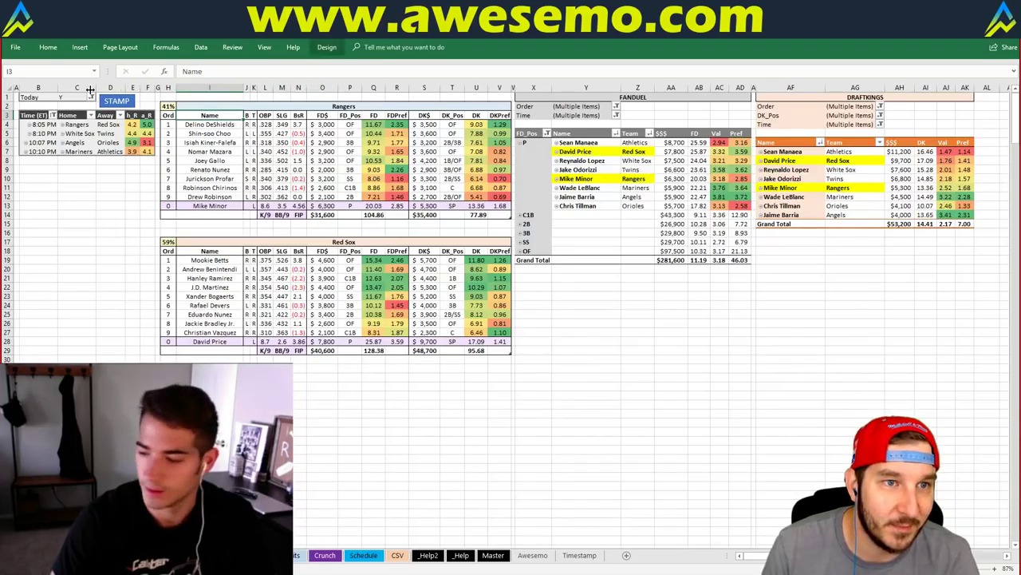
Record a timestamp for the Rangers versus Red Sox game
click(120, 101)
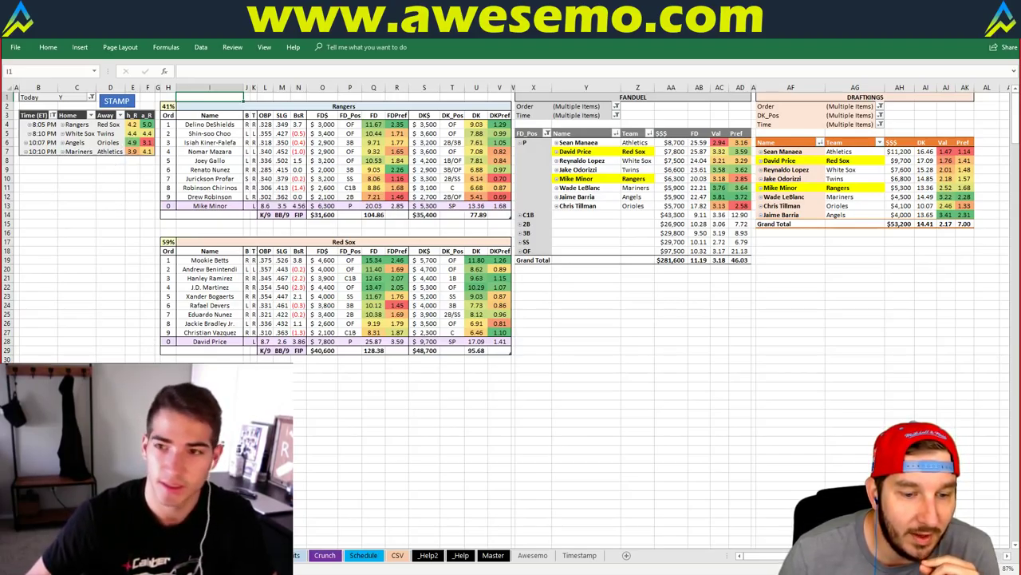
click(97, 311)
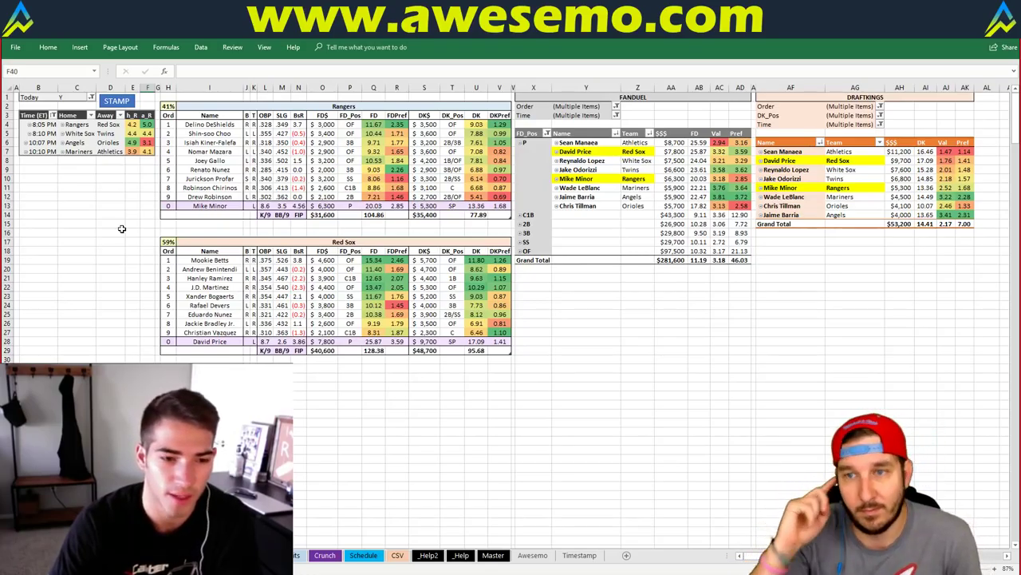
click(623, 405)
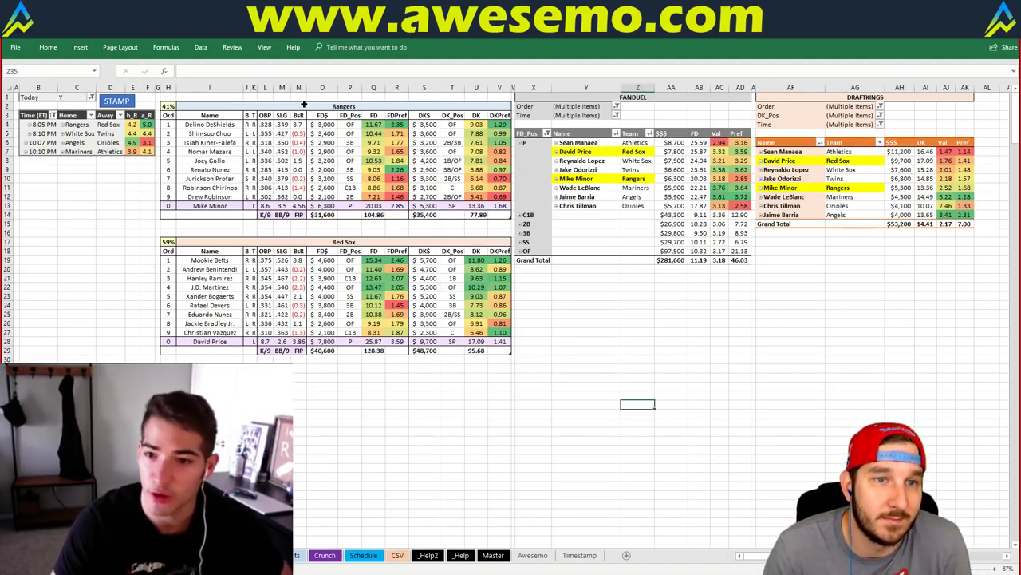
Load the White Sox game in the matchup view by changing the home team name to White Sox
click(304, 106)
text(White Sox)
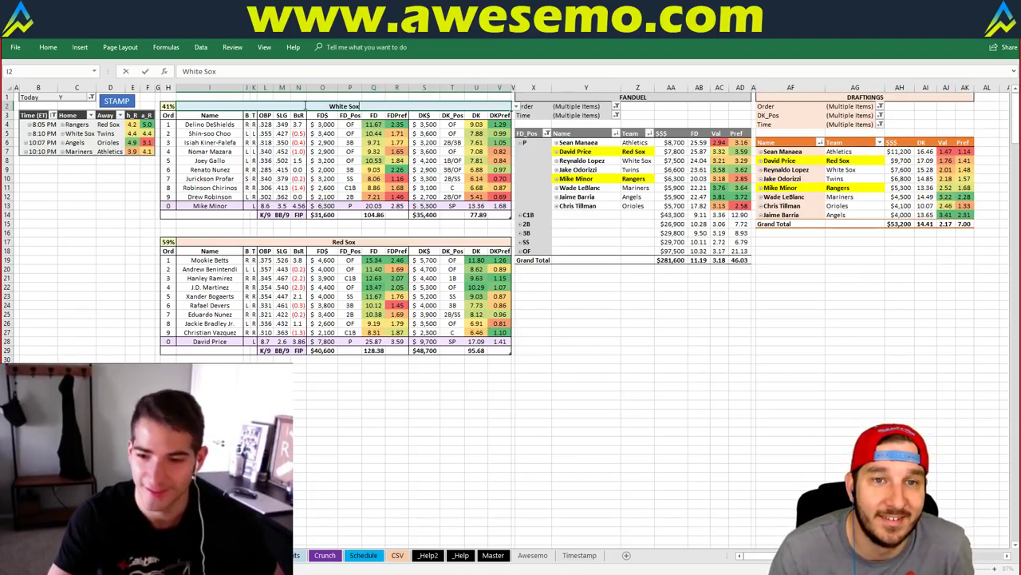
key(Return)
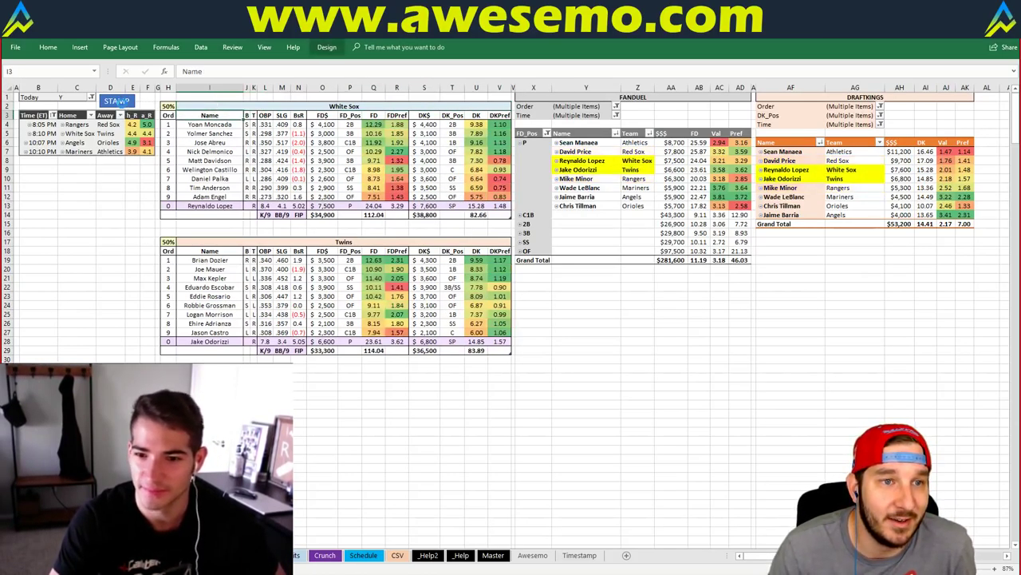
key(Up)
key(Up)
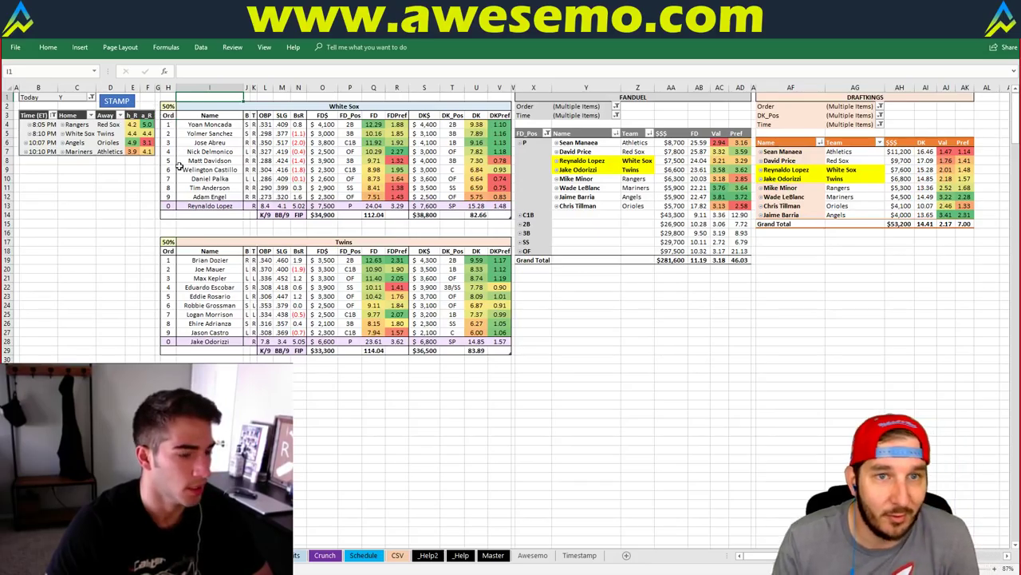
Change the matchup's home team to Angels and refresh the schedule table with the projected runs
click(204, 106)
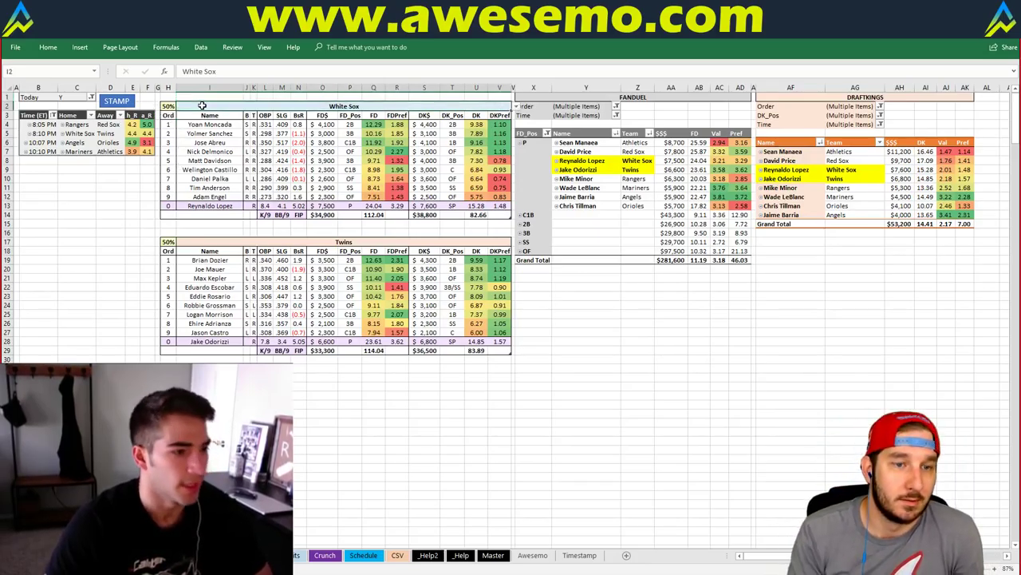
text(Angels)
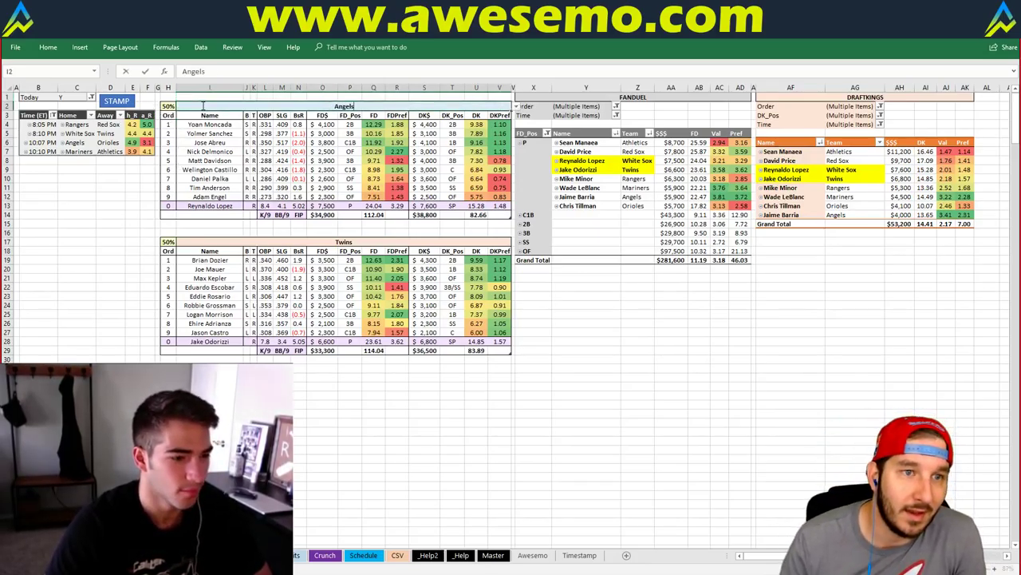
key(Up)
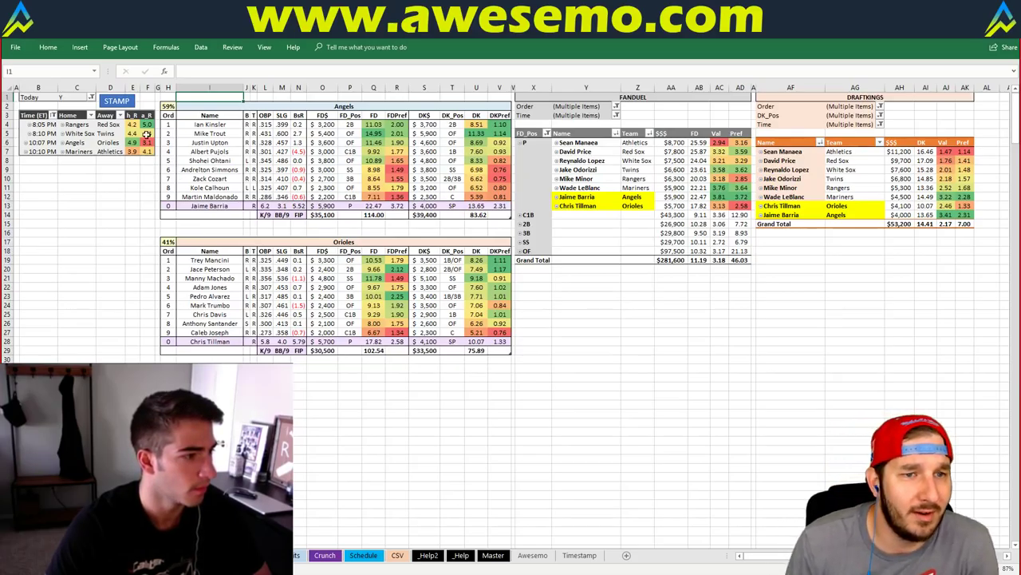
right_click(114, 123)
click(128, 157)
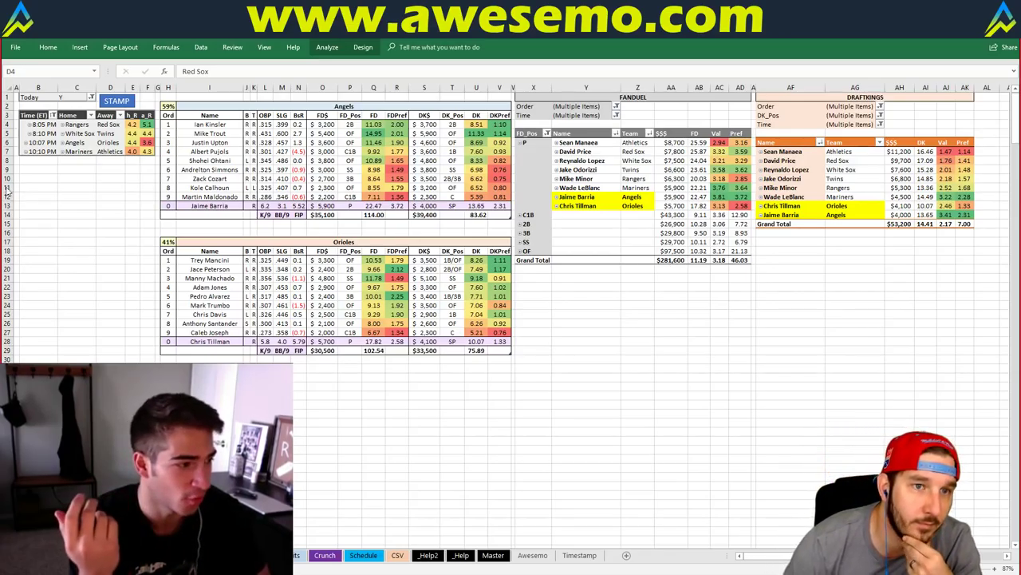
Change the matchup's home team to Mariners and record a timestamp for that game
click(343, 106)
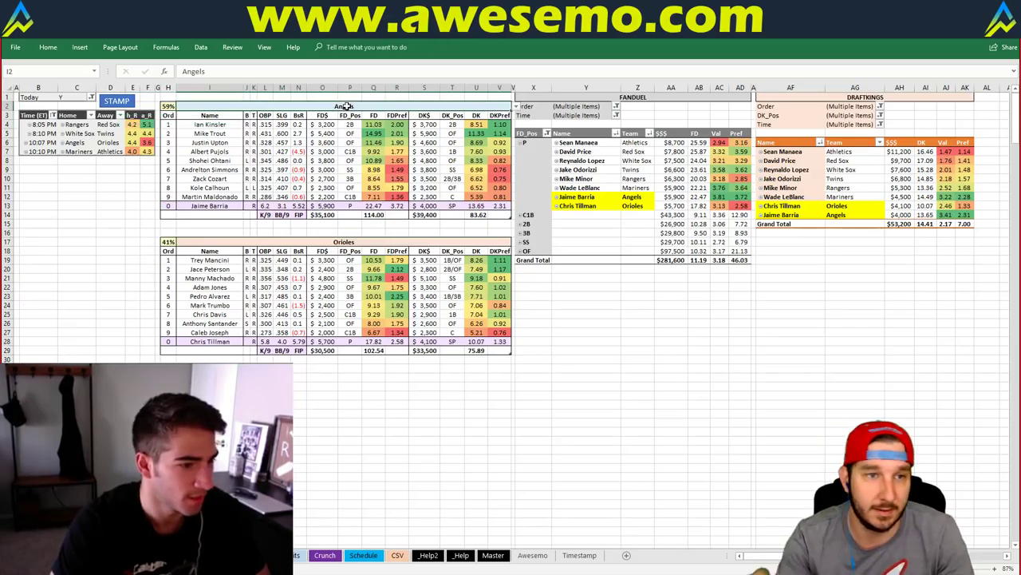
text(Ma)
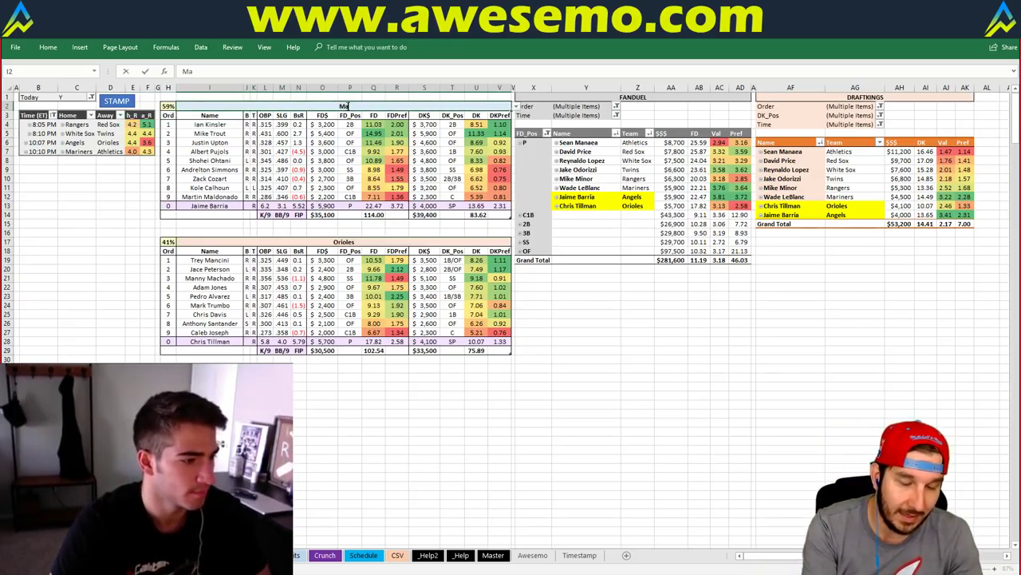
text(riners)
key(Return)
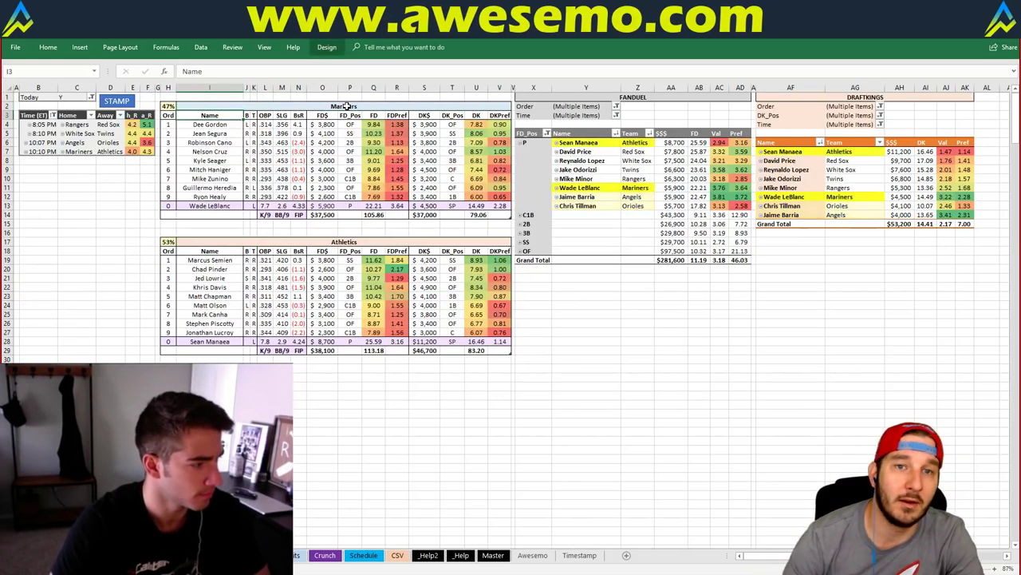
click(133, 101)
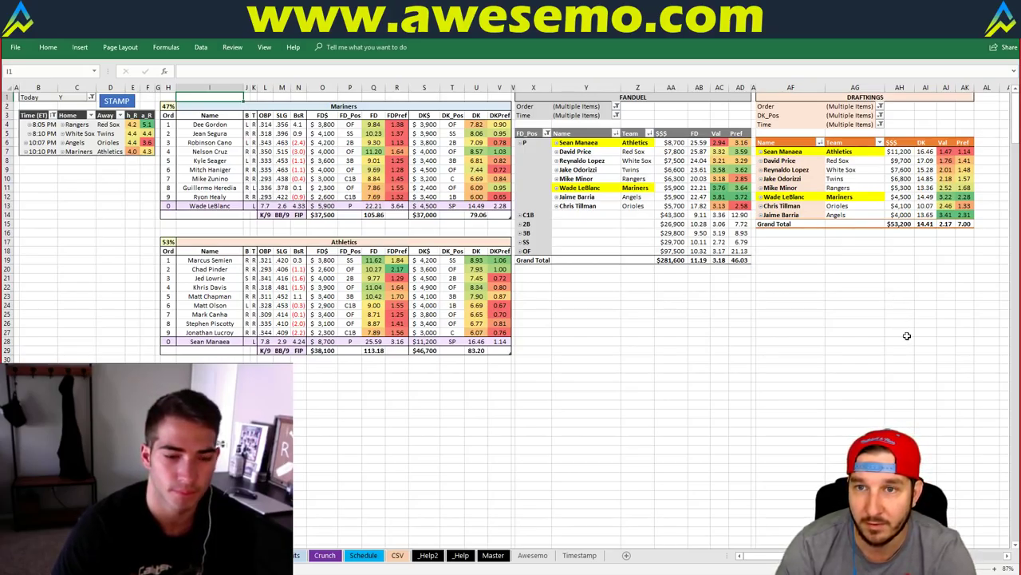
click(887, 285)
click(850, 266)
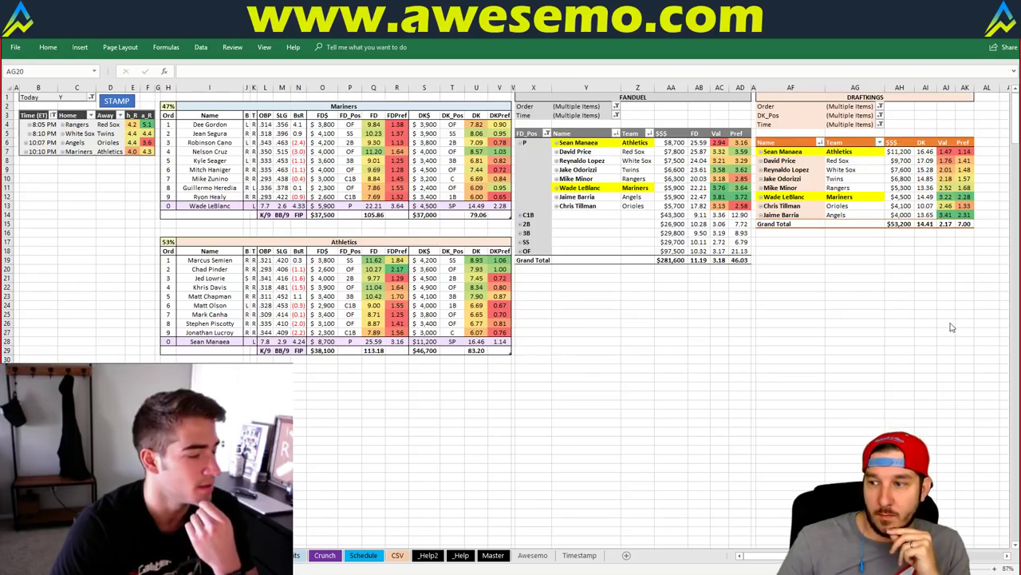
click(780, 240)
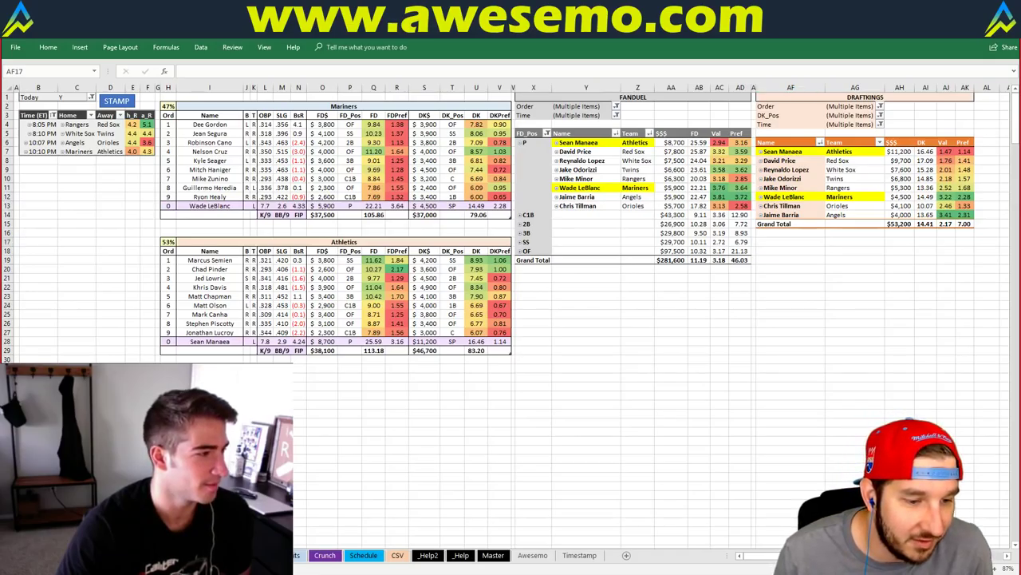
Switch to the FanDuel MLB lineup page on FantasyCruncher in the browser and list only the pitchers' exposure across the generated lineups
key(alt+Tab)
key(ctrl+Tab)
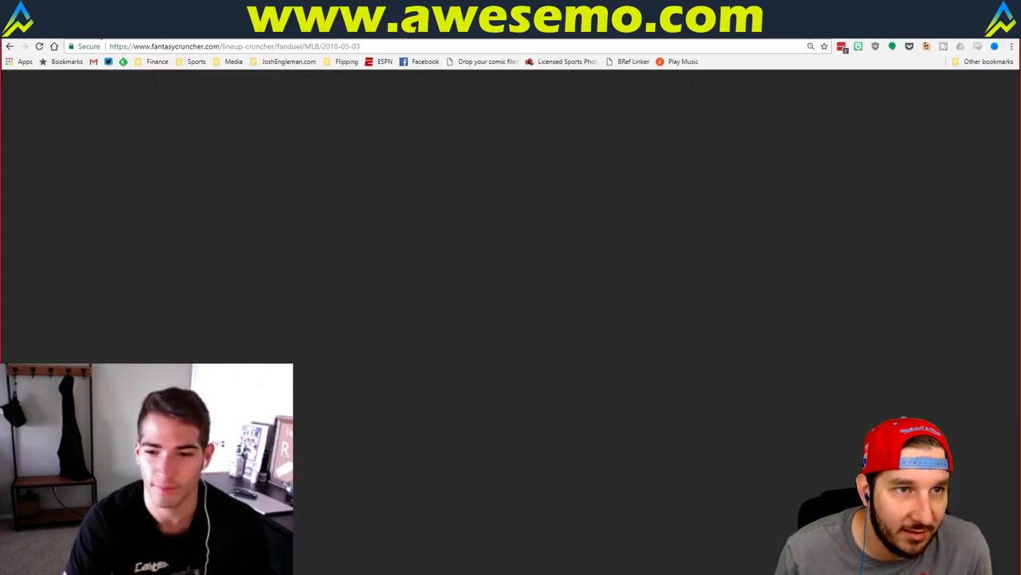
scroll(324, 563, down, 5)
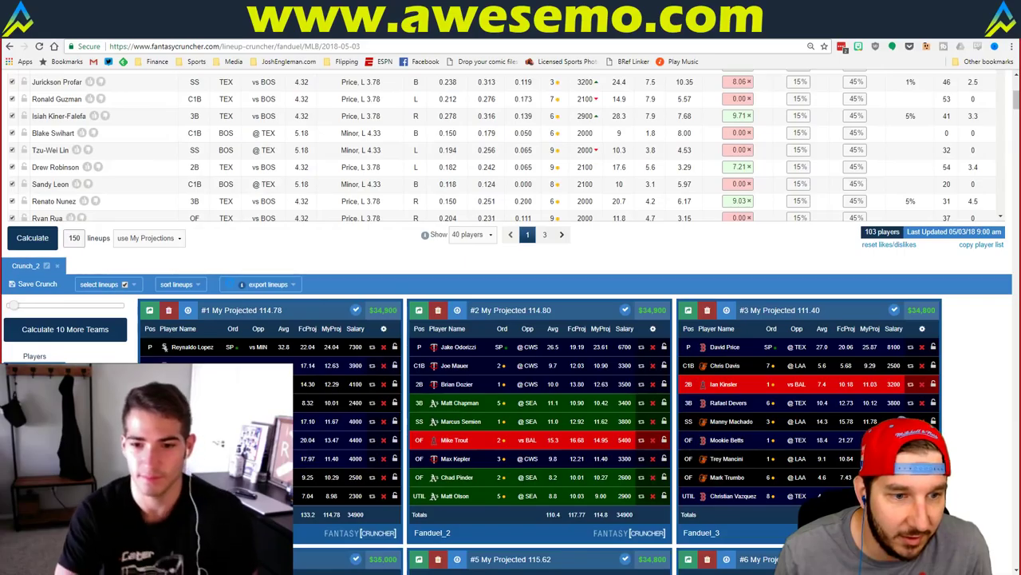
scroll(508, 329, down, 1)
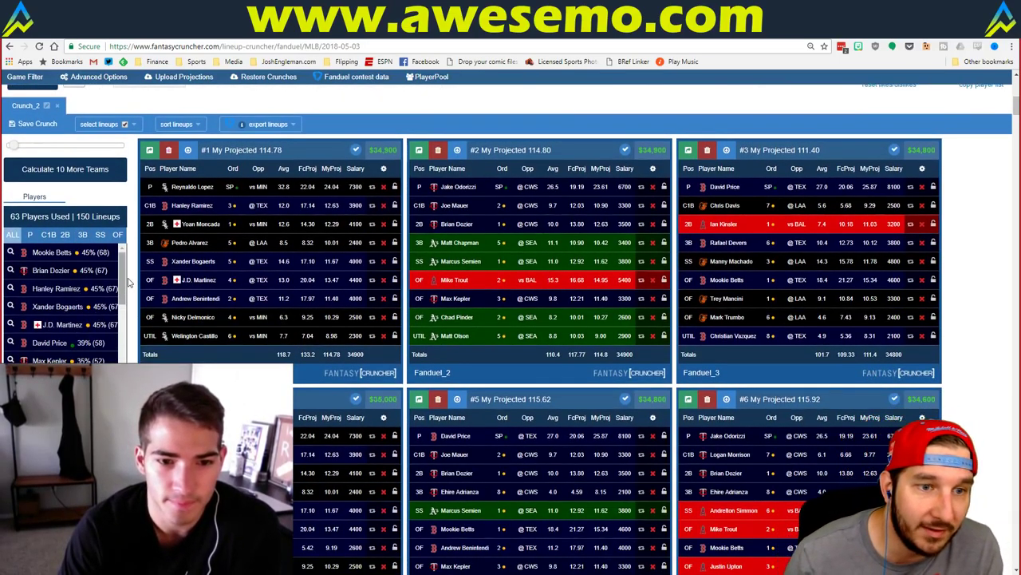
click(30, 234)
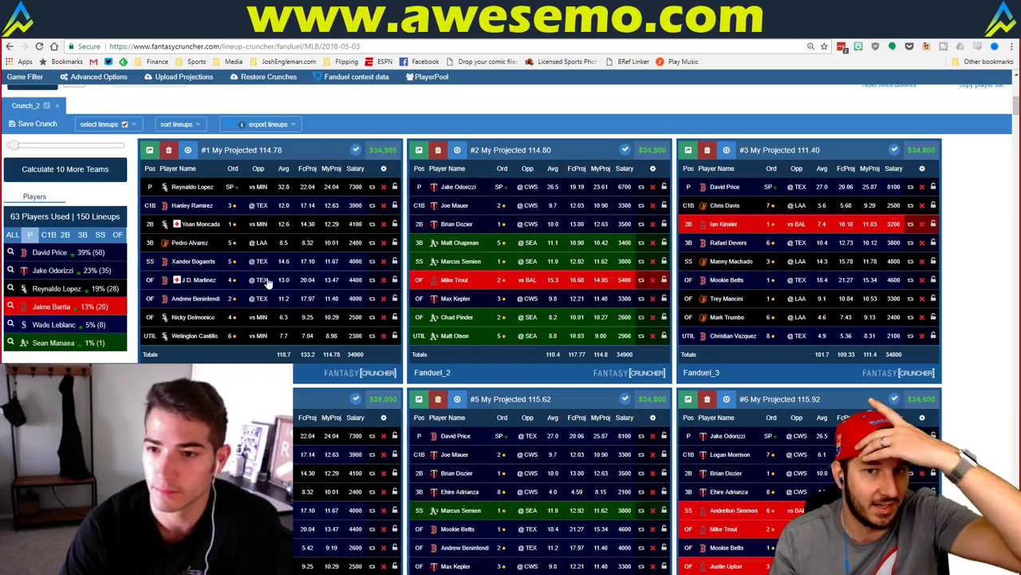
Show all positions in the players-used list and review each player's exposure across the FanDuel lineups
click(16, 235)
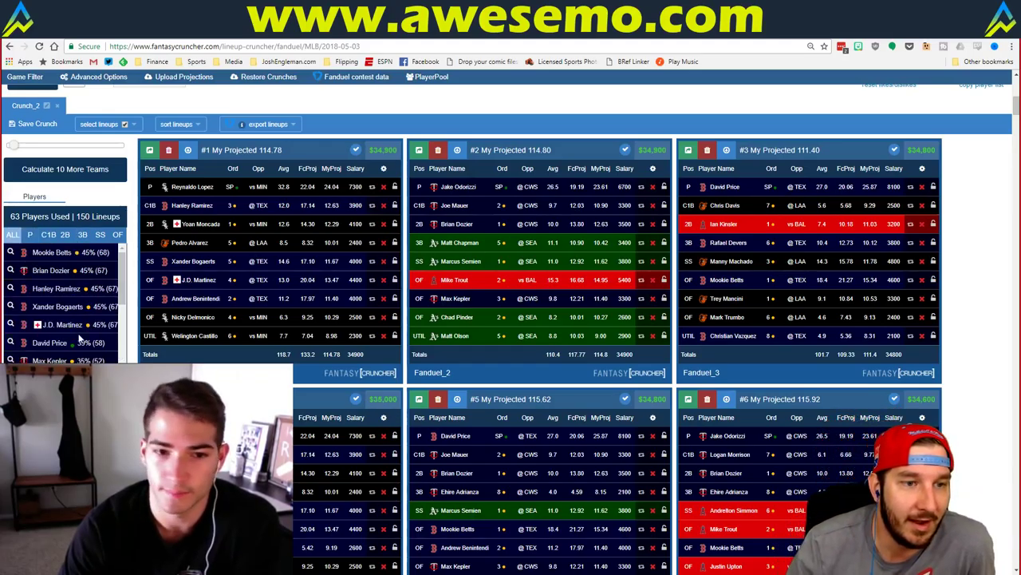
scroll(59, 319, down, 1)
scroll(58, 320, down, 2)
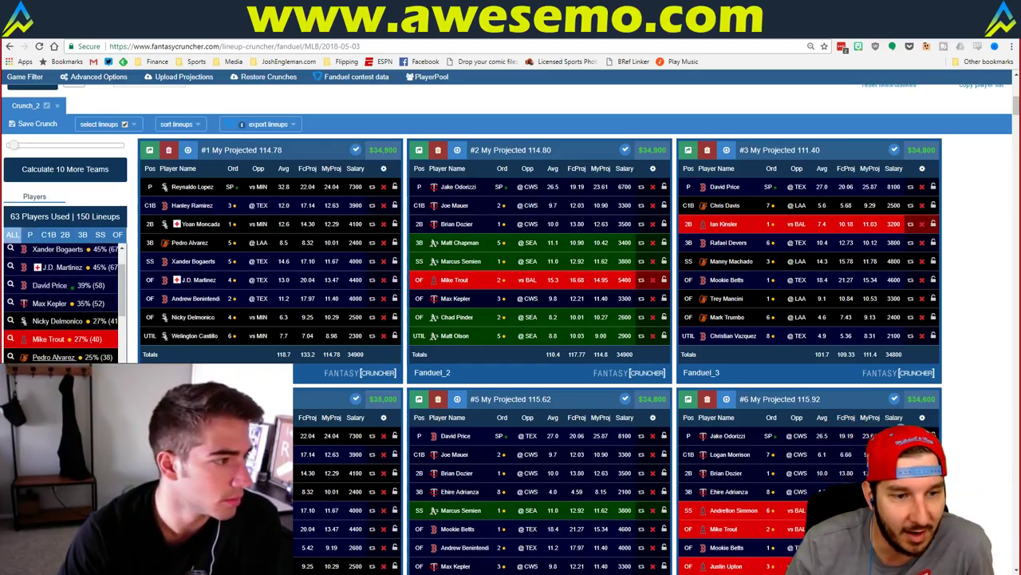
scroll(57, 328, up, 1)
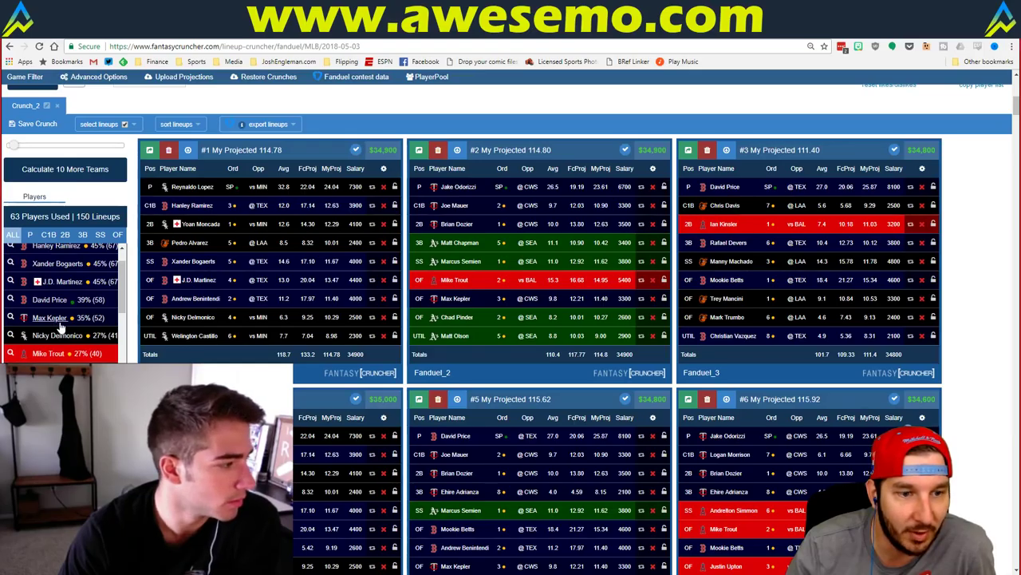
scroll(88, 321, up, 2)
scroll(94, 319, down, 2)
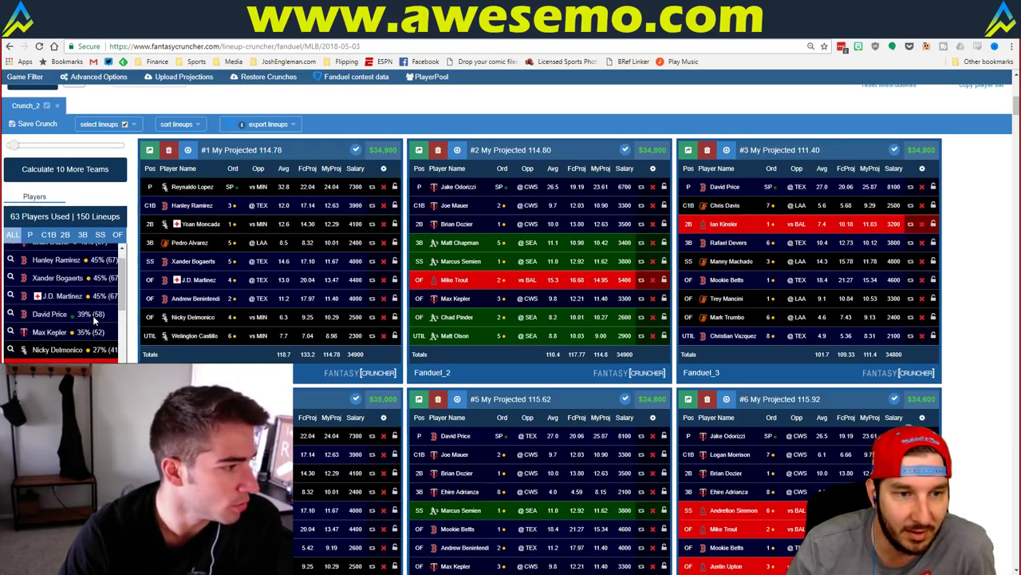
scroll(95, 319, up, 2)
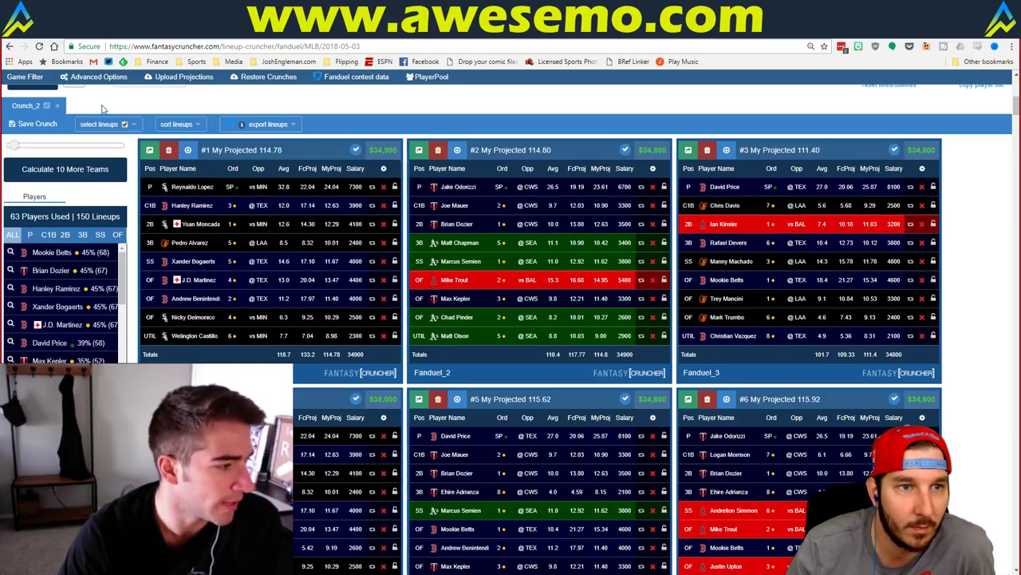
scroll(102, 109, up, 2)
scroll(131, 189, down, 1)
scroll(131, 189, down, 1)
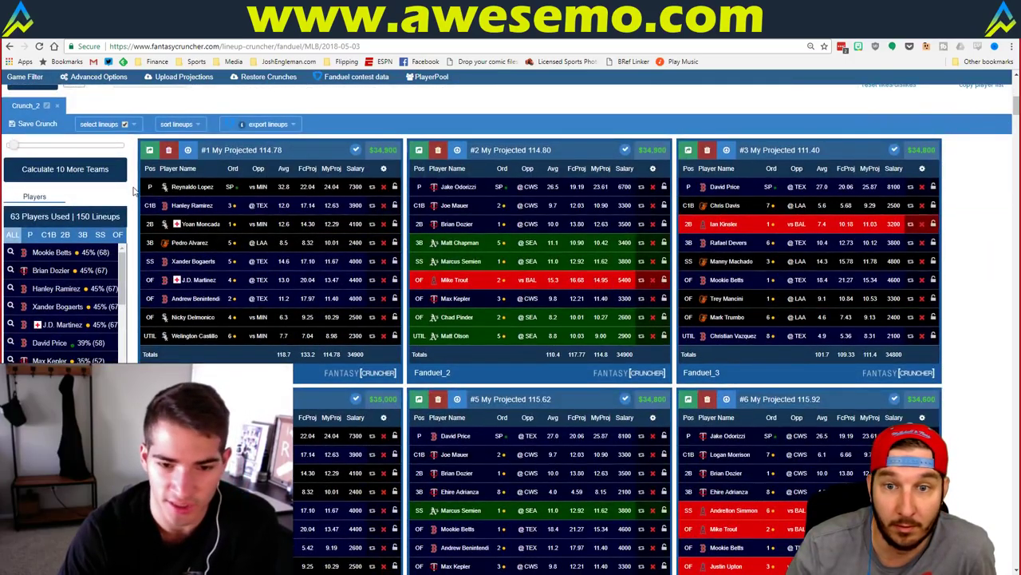
Check the FanDuel player table with projections and exposure limits, and switch back to the Excel matchup sheet
scroll(130, 189, up, 3)
scroll(511, 240, up, 3)
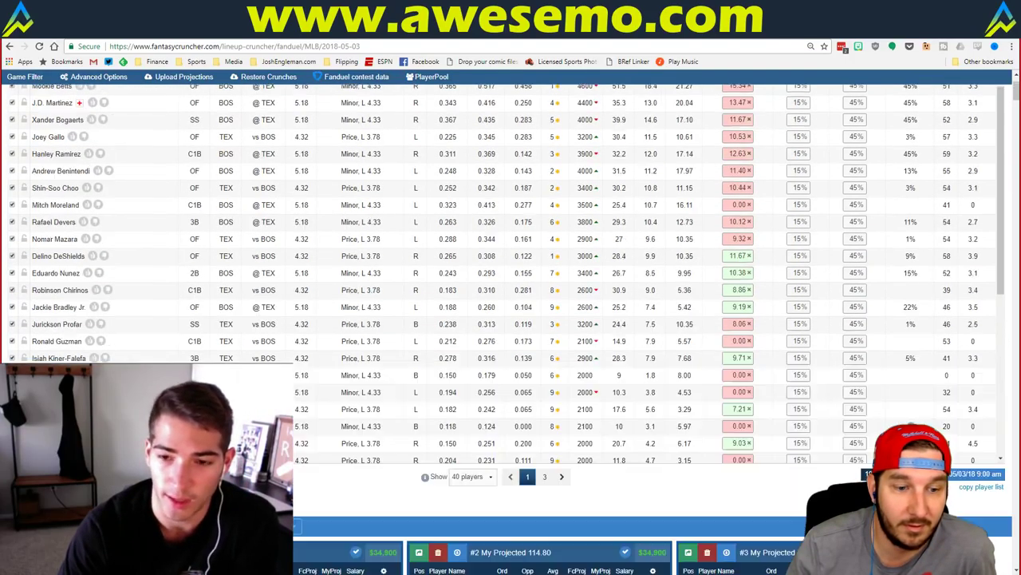
key(alt+Tab)
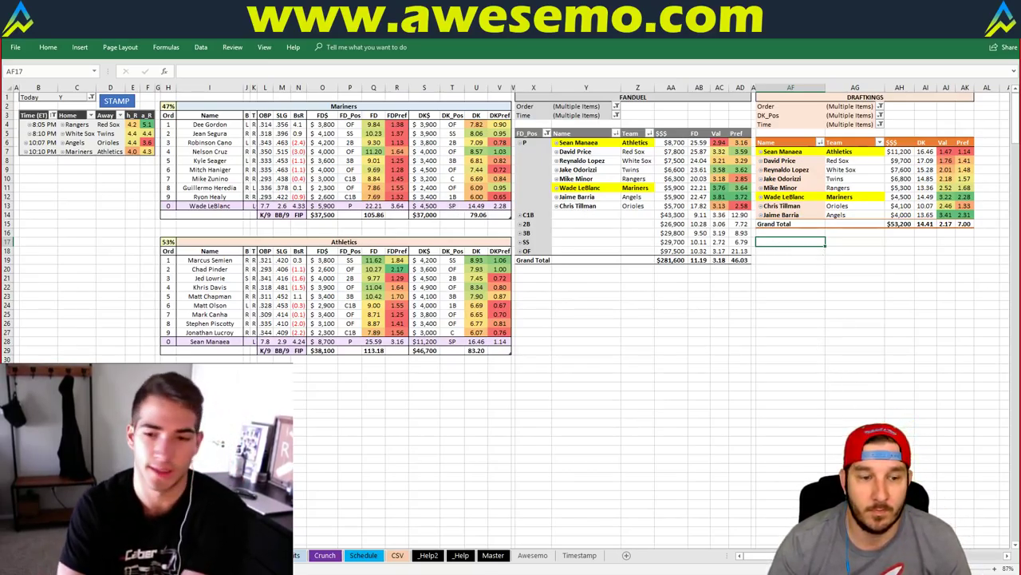
Switch to the browser's DraftKings MLB lineup page on FantasyCruncher and view its generated lineups
key(alt+Tab)
click(178, 80)
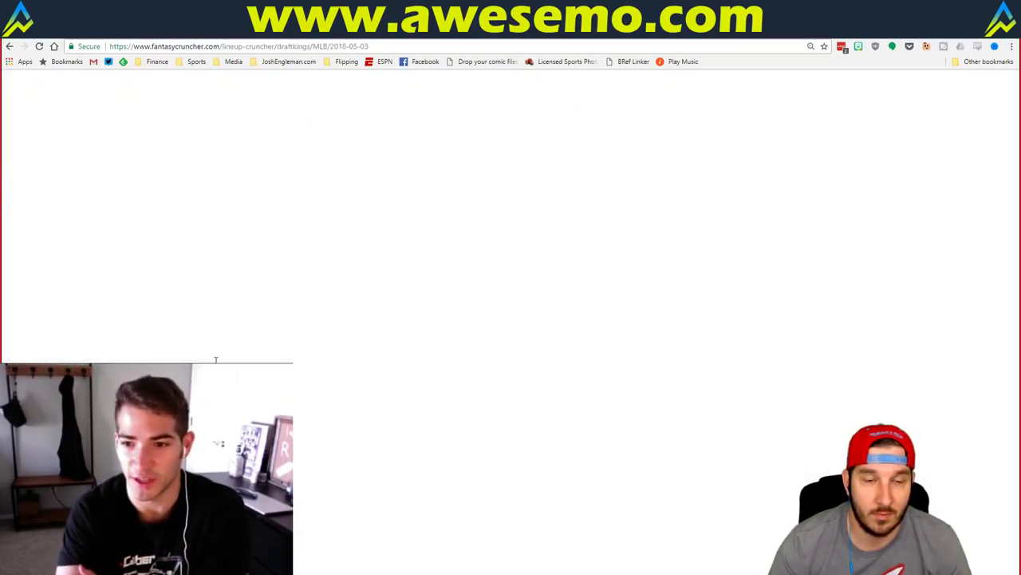
scroll(302, 289, down, 5)
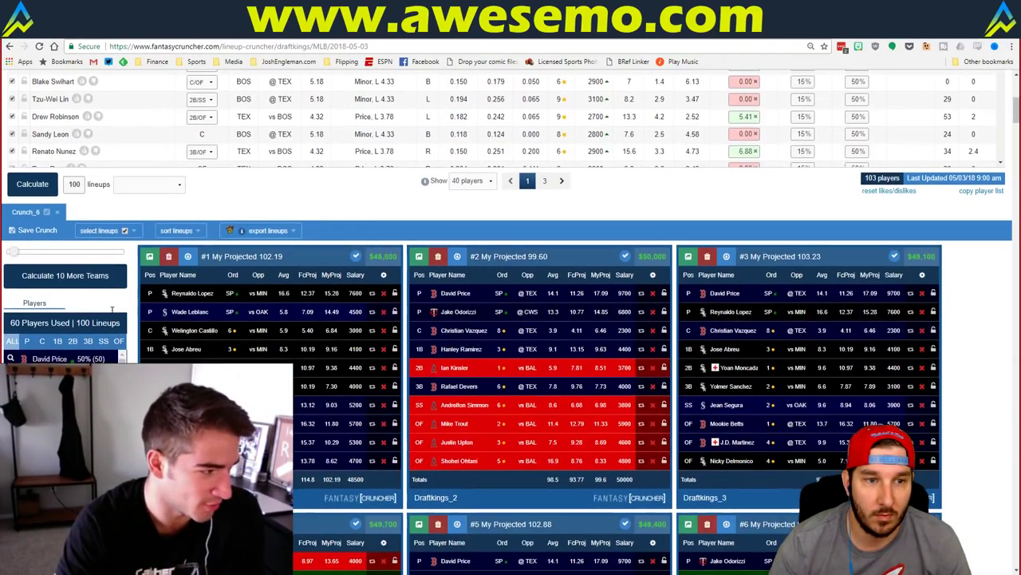
List only the pitchers' exposure for the DraftKings lineups and look through the generated lineups
scroll(127, 315, down, 1)
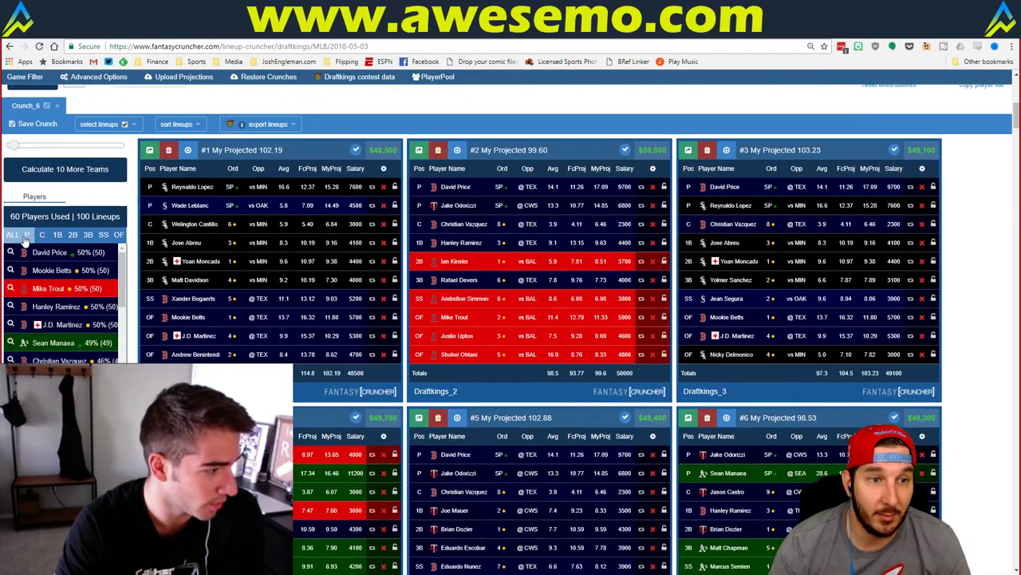
click(27, 234)
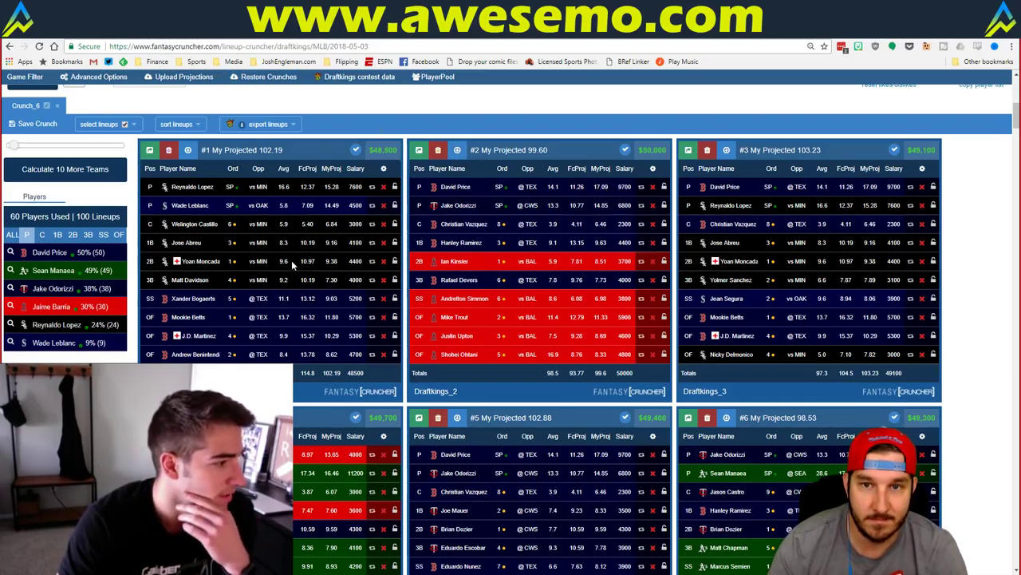
scroll(292, 260, down, 3)
scroll(291, 260, down, 5)
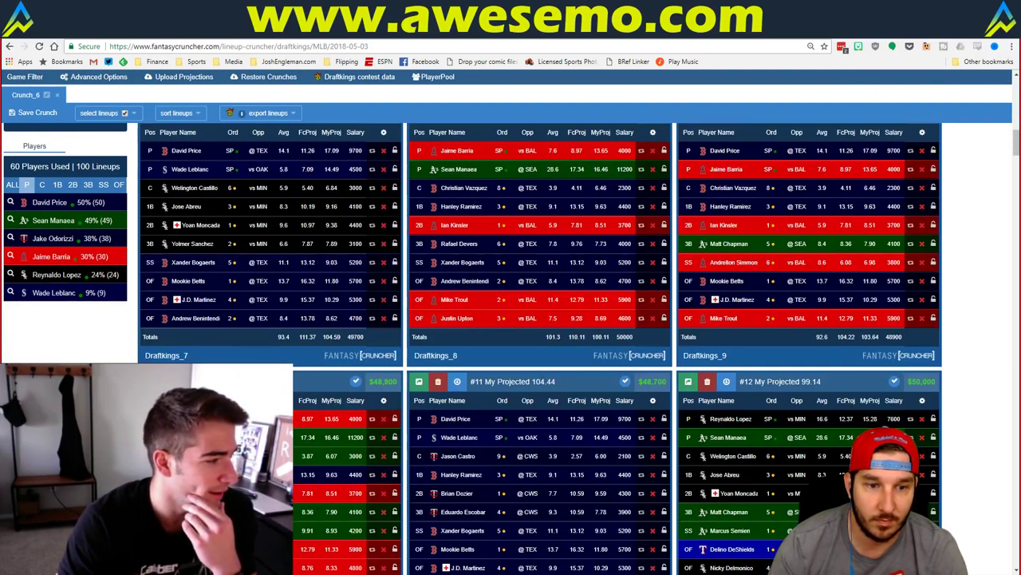
scroll(540, 347, down, 5)
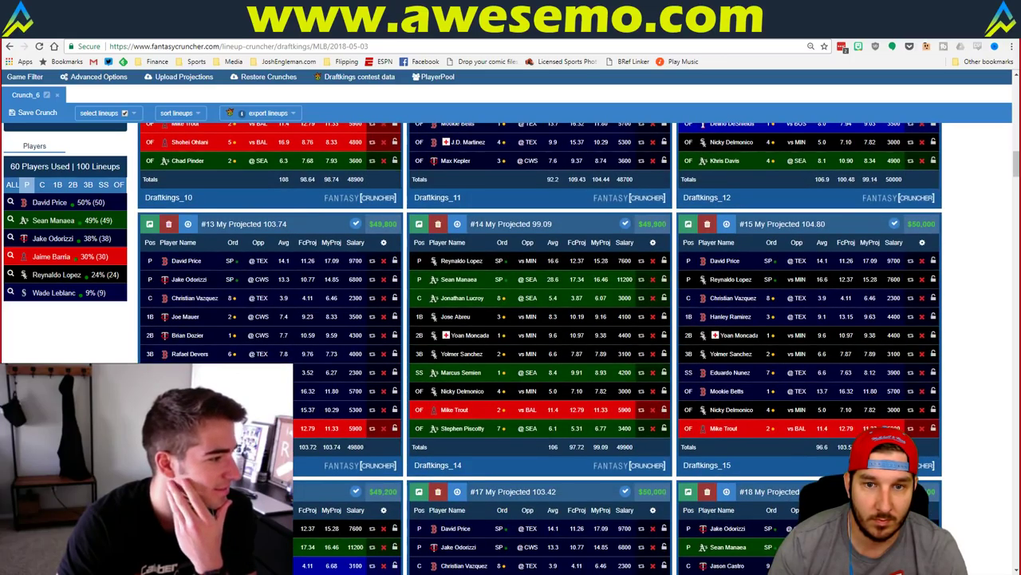
scroll(540, 348, down, 4)
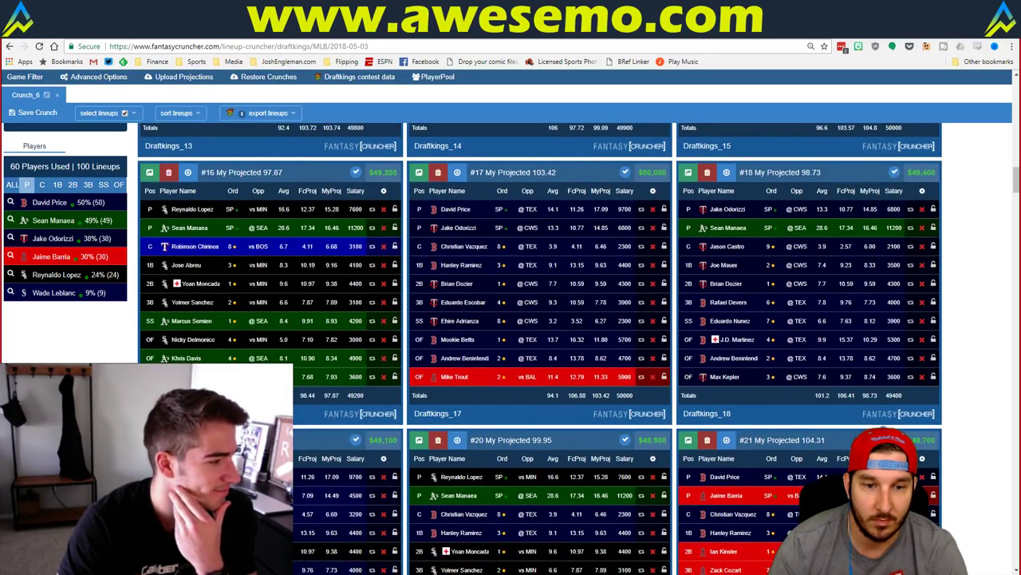
scroll(540, 348, down, 2)
scroll(540, 348, up, 7)
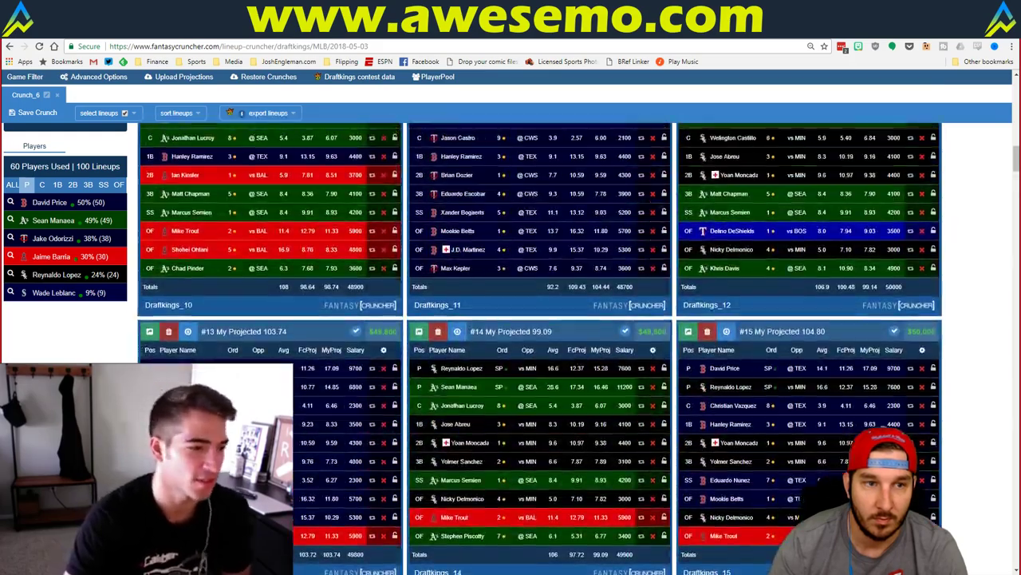
scroll(540, 348, up, 13)
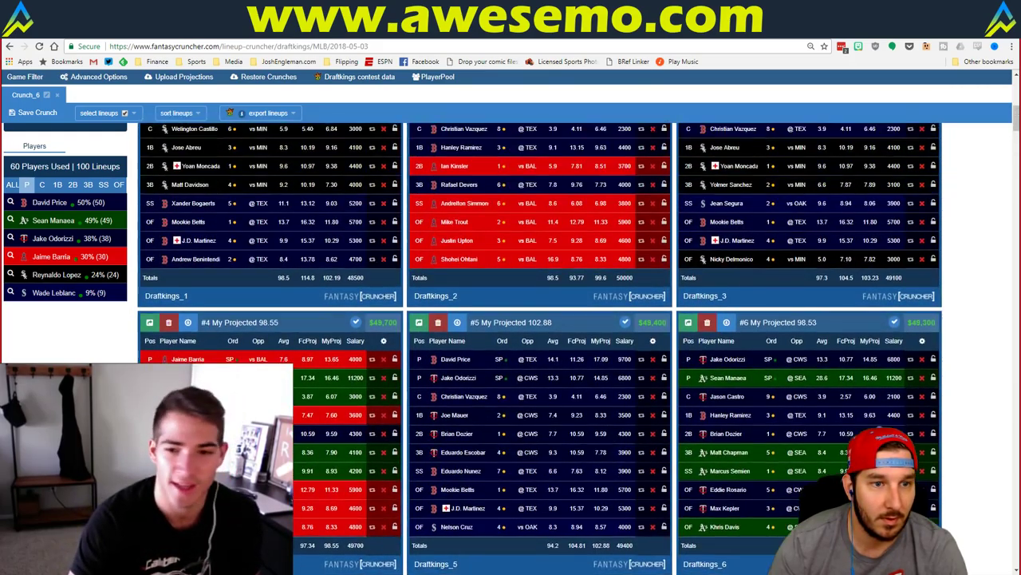
scroll(540, 348, up, 3)
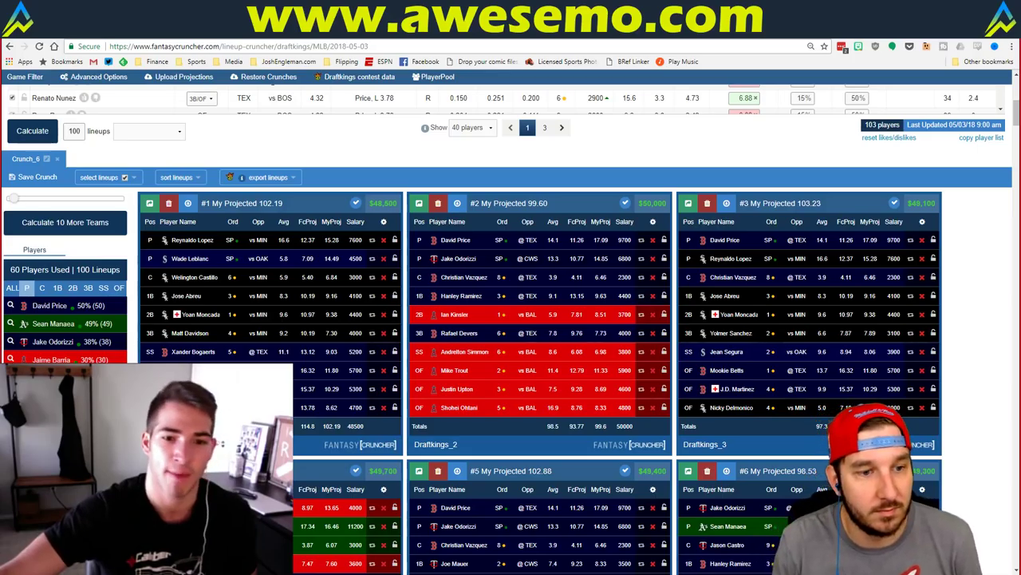
Switch to the FanDuel MLB page, open its game filter, and start calculating 100 new lineups using My Projections
key(ctrl+Tab)
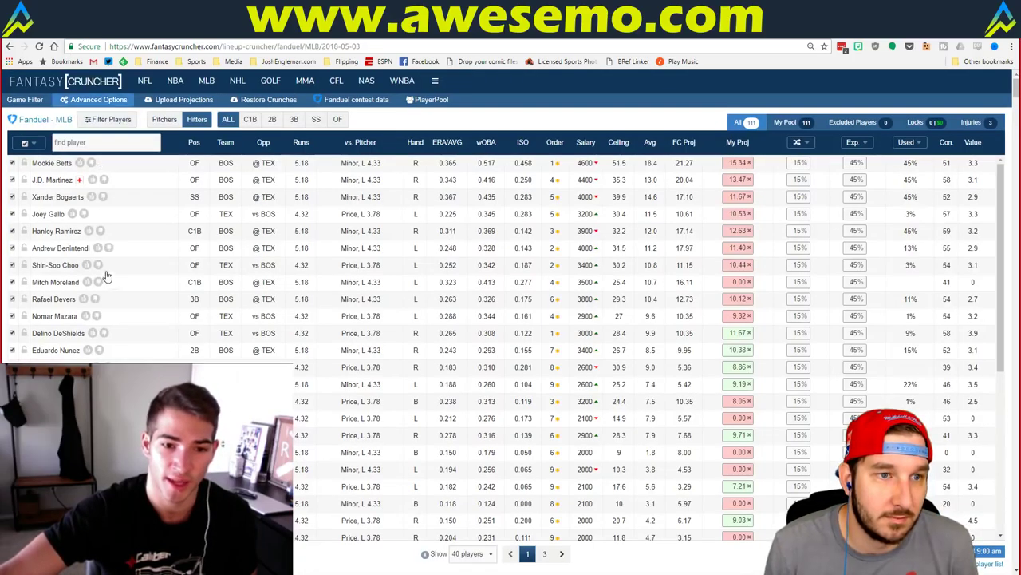
click(24, 99)
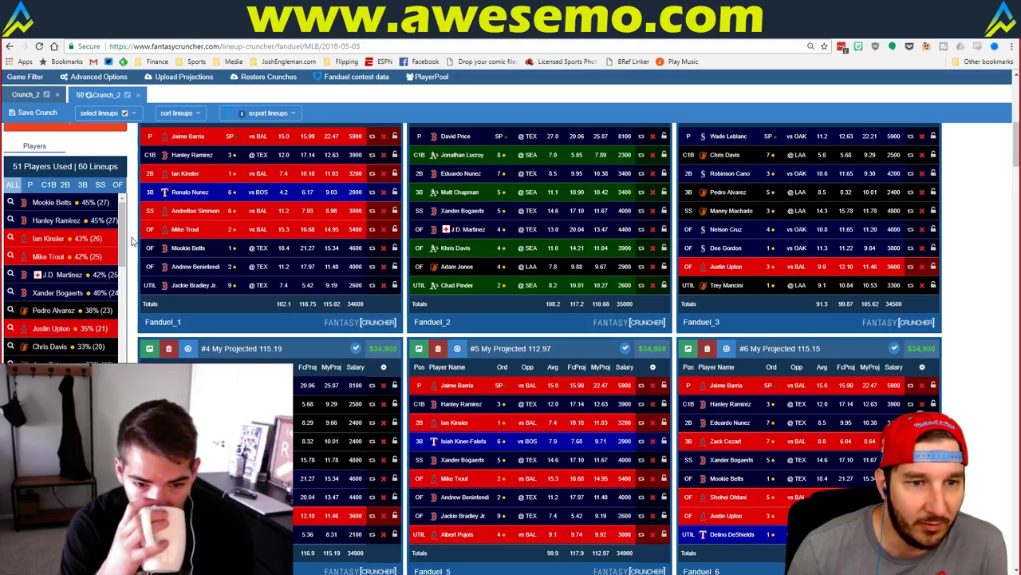
scroll(132, 241, up, 2)
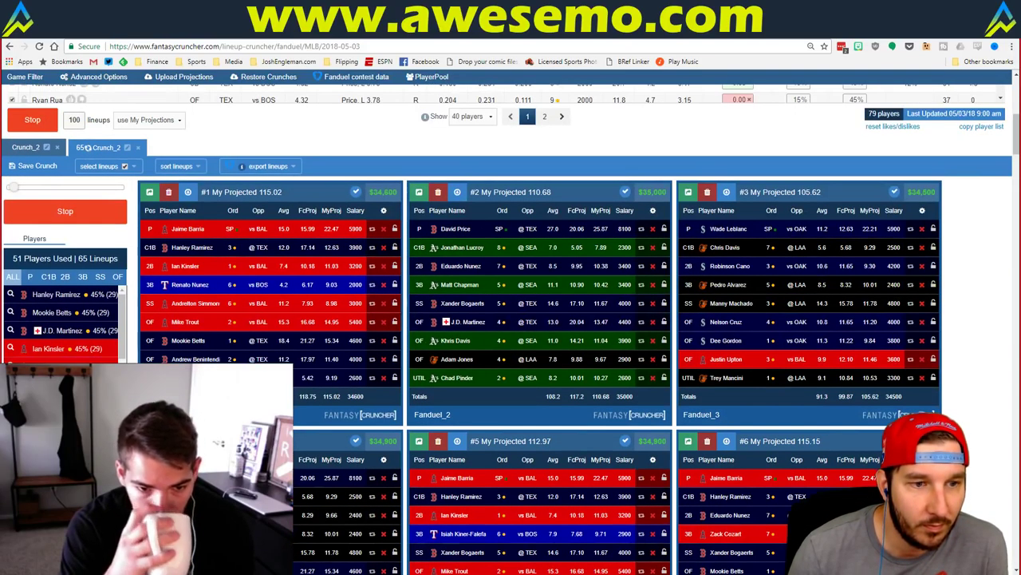
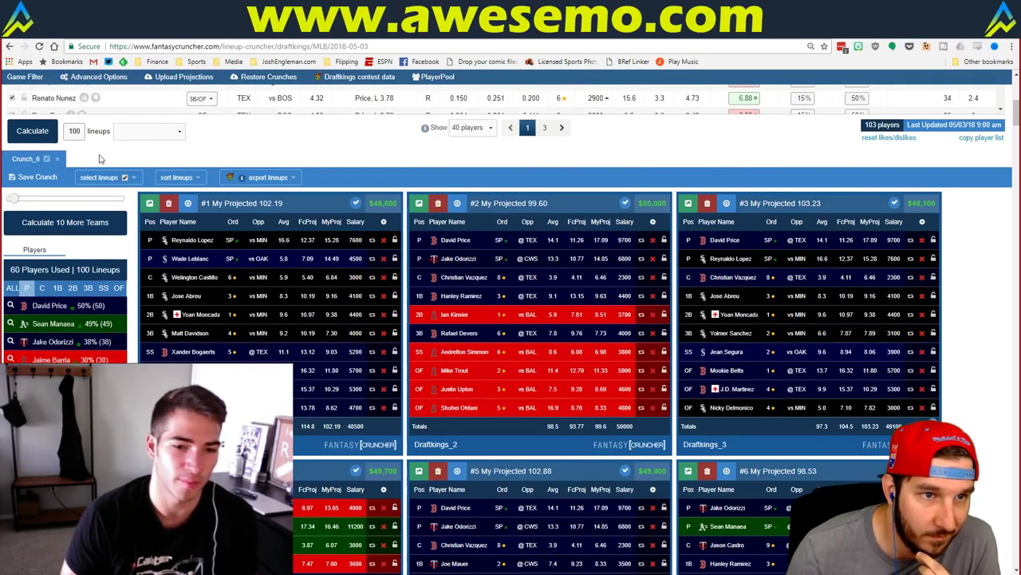
Return to the DraftKings MLB page's player table and open the game filter
scroll(102, 160, up, 5)
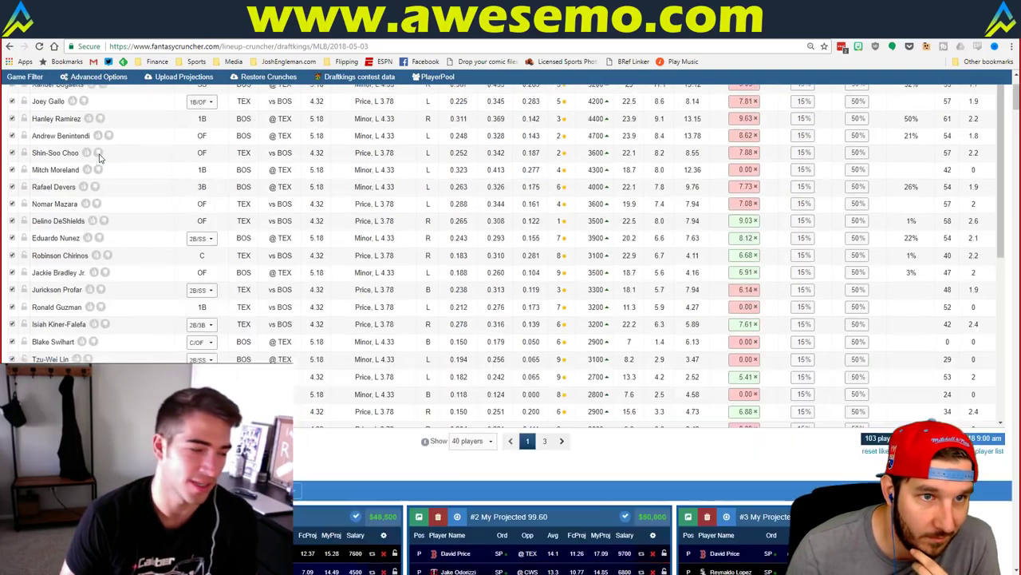
scroll(88, 155, up, 1)
click(23, 101)
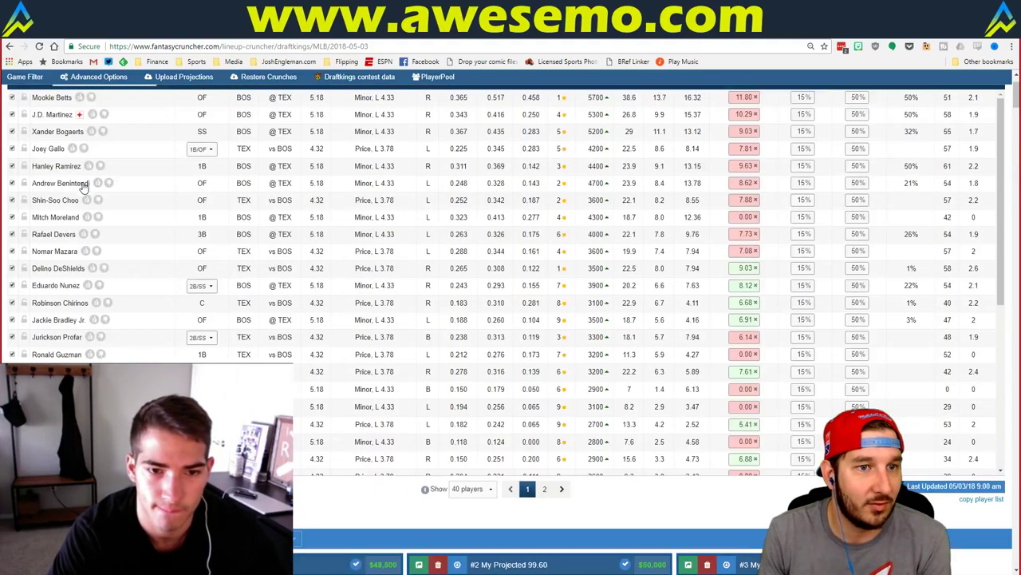
Apply a 60% global exposure to all DraftKings players and calculate 100 new lineups using My Projections
scroll(84, 188, up, 2)
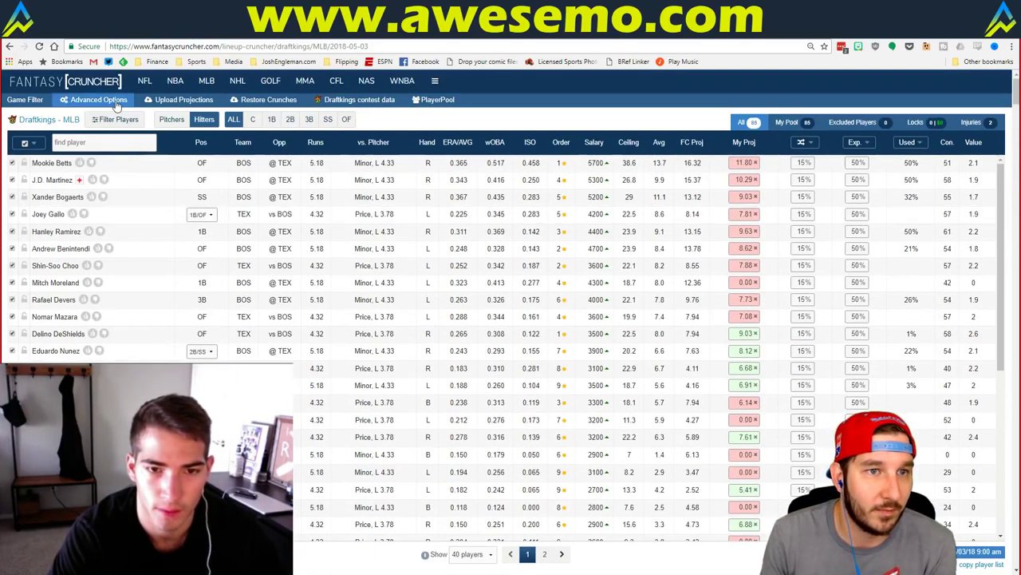
click(97, 100)
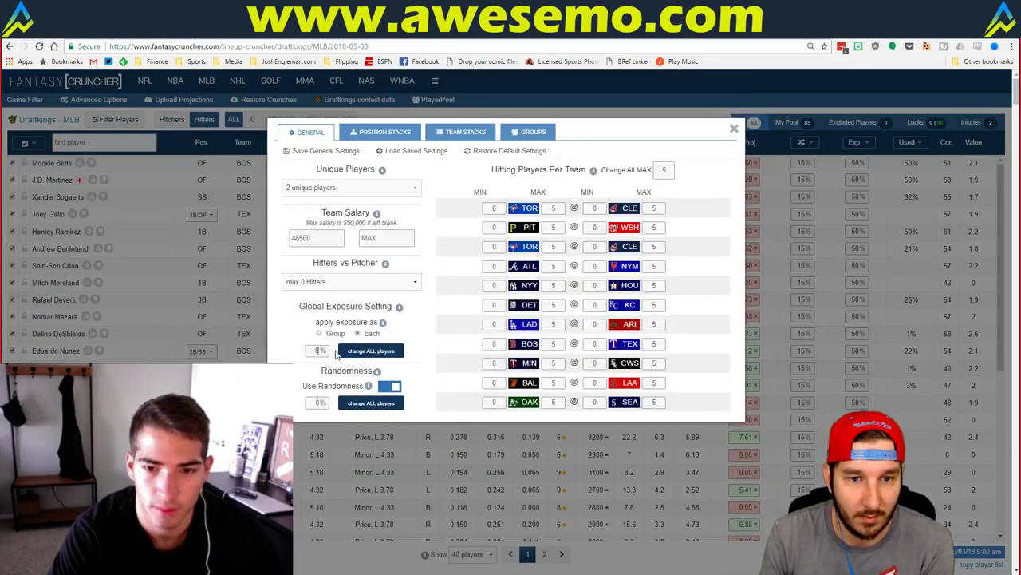
click(351, 351)
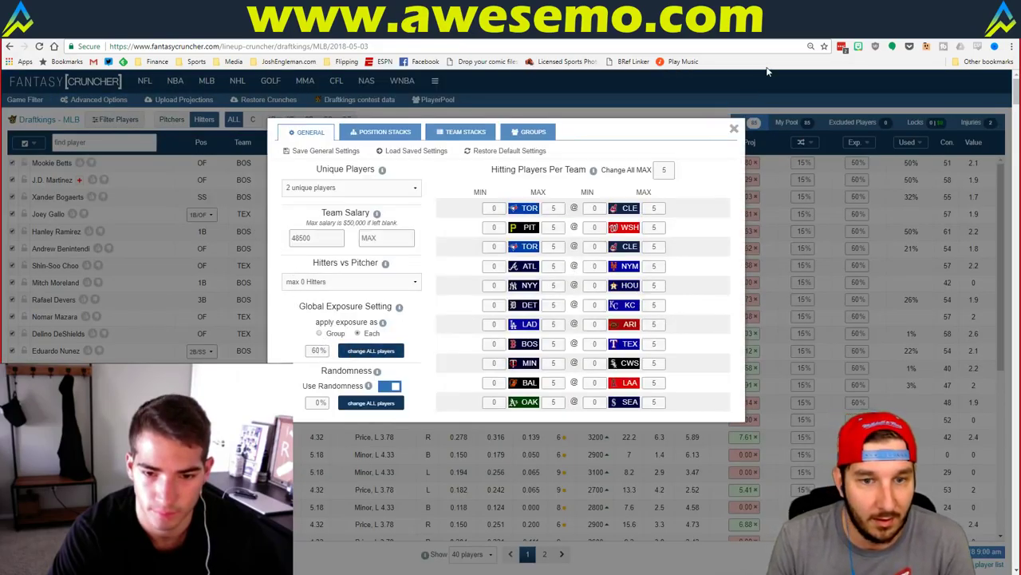
click(734, 131)
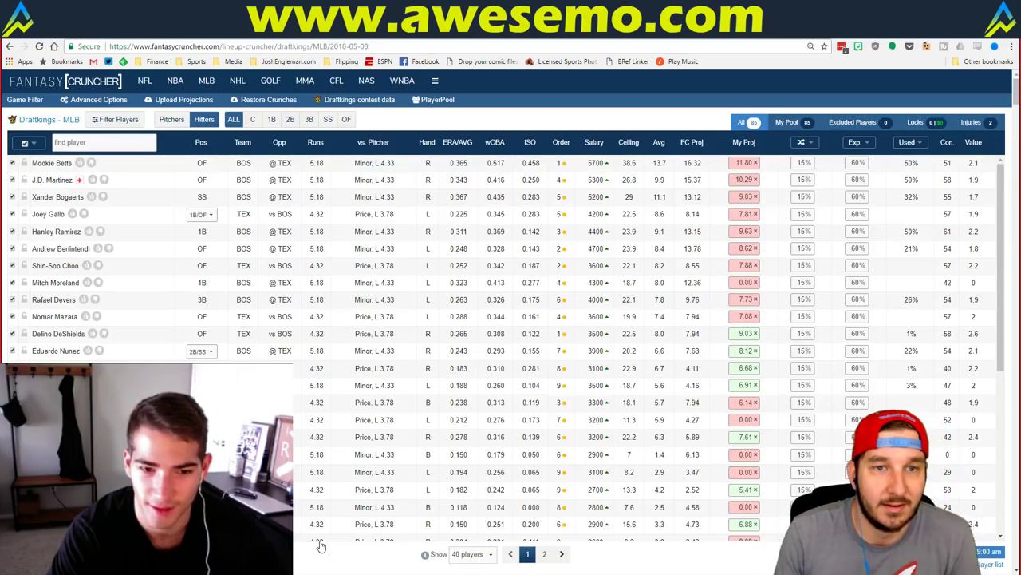
click(319, 545)
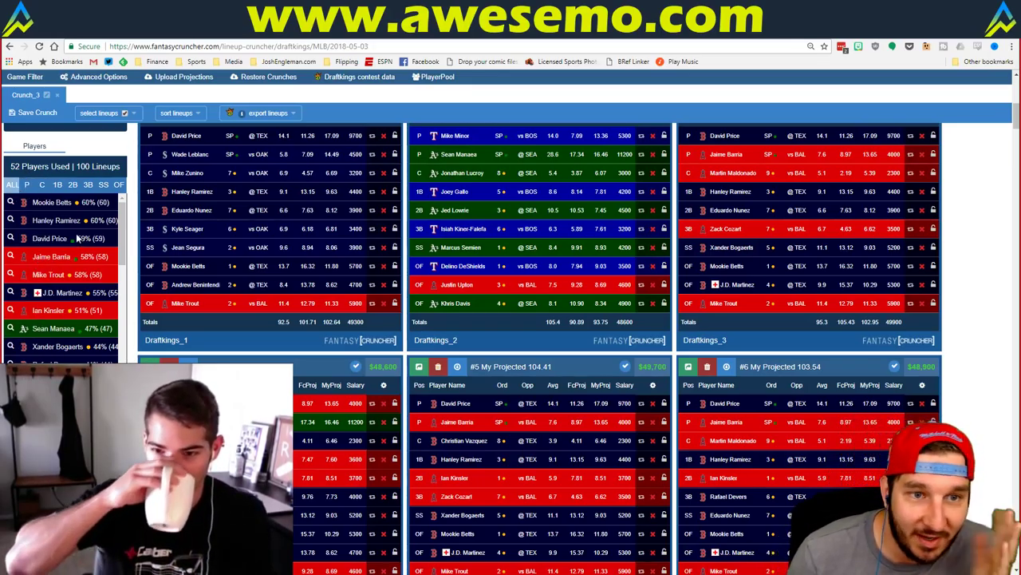
Review the pitchers' exposure and the exposure of players at all positions in the new DraftKings lineups
click(26, 184)
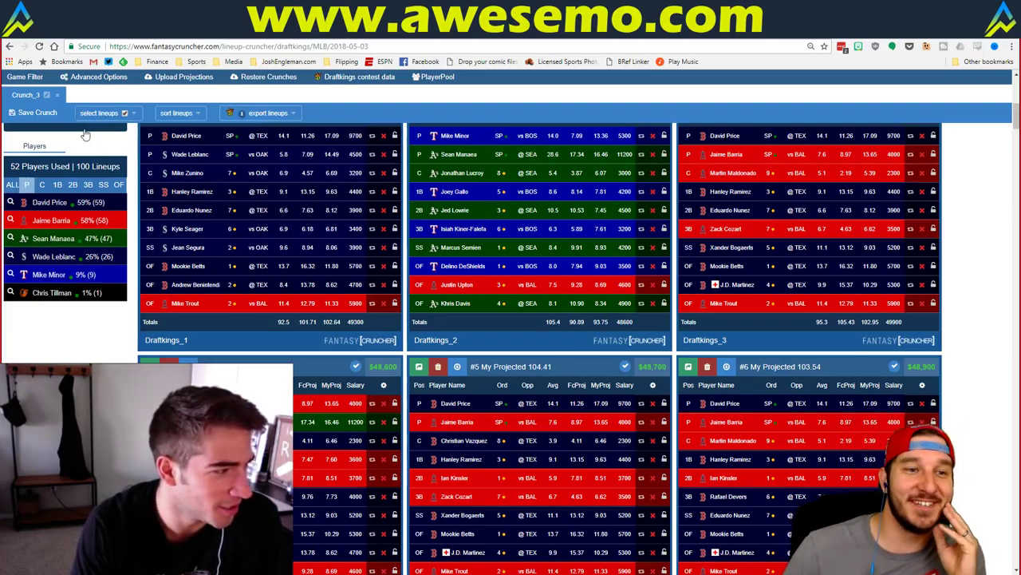
click(13, 185)
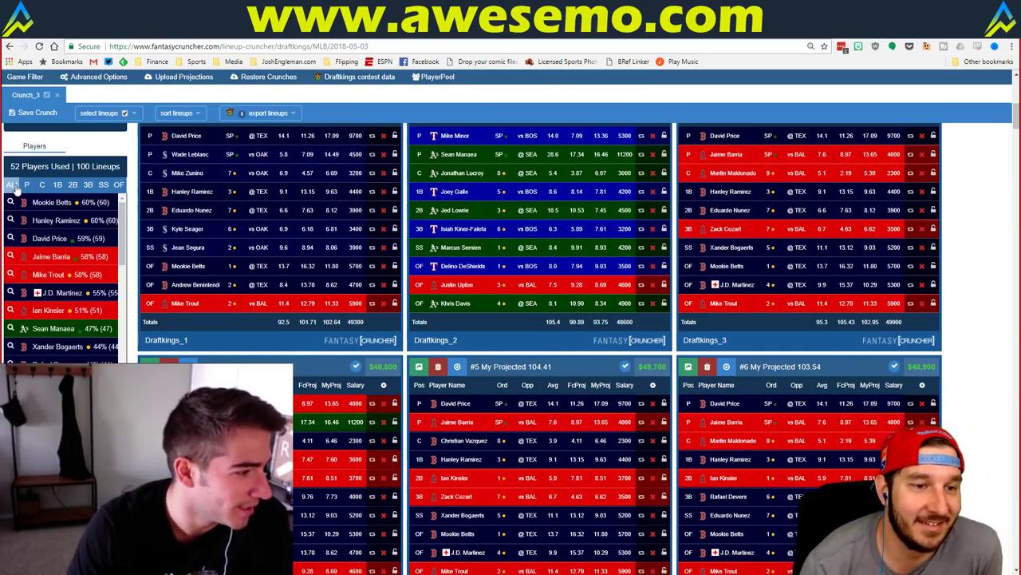
drag(121, 255, 123, 277)
right_click(124, 277)
click(124, 253)
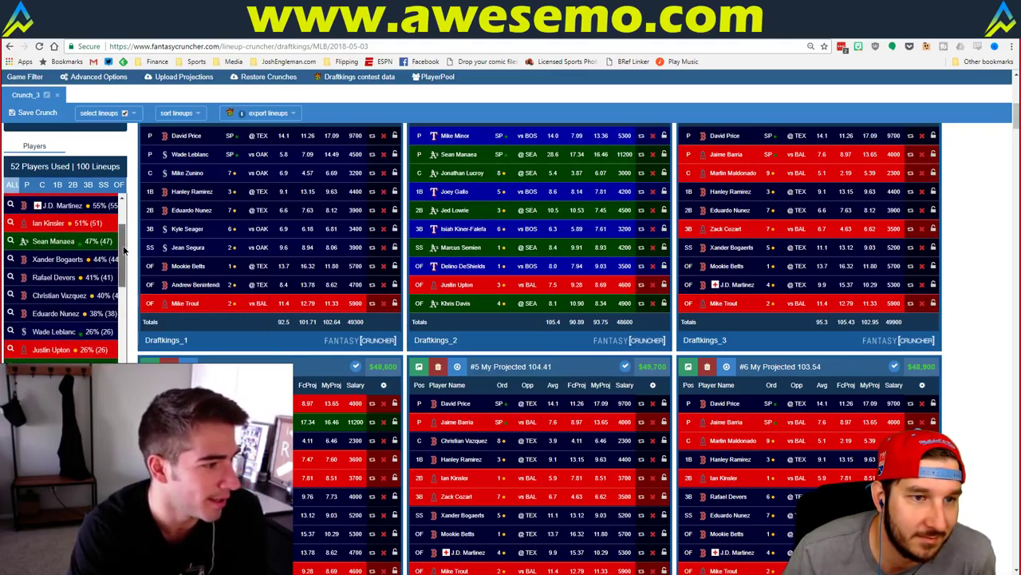
scroll(128, 243, down, 4)
scroll(129, 241, up, 6)
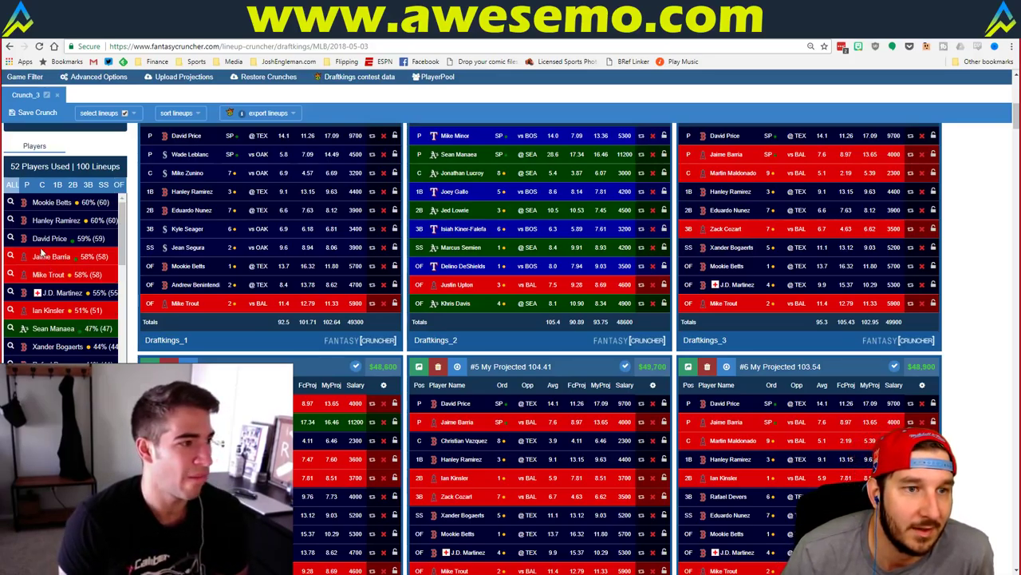
List only the pitchers and filter the DraftKings lineups to those pairing David Price with Sean Manaea
click(26, 184)
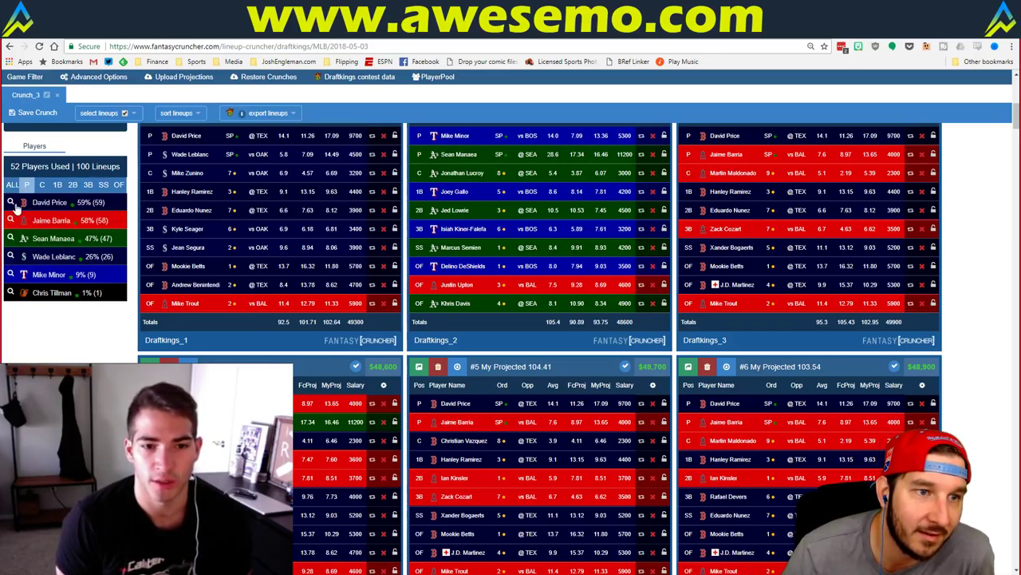
click(11, 204)
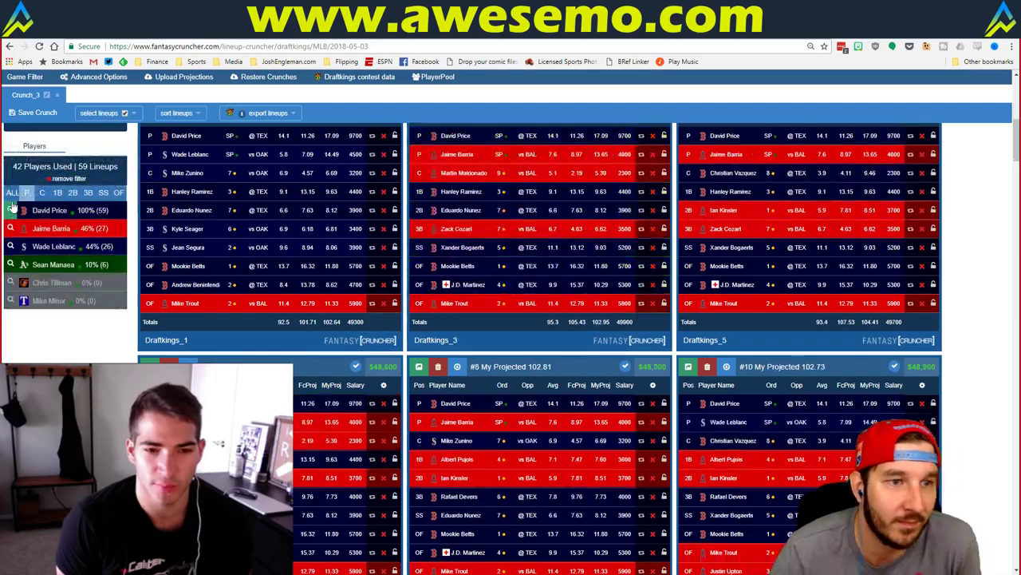
click(10, 264)
Examine the hitters, projections and salaries in the filtered lineups that pair David Price with Sean Manaea
scroll(812, 349, up, 2)
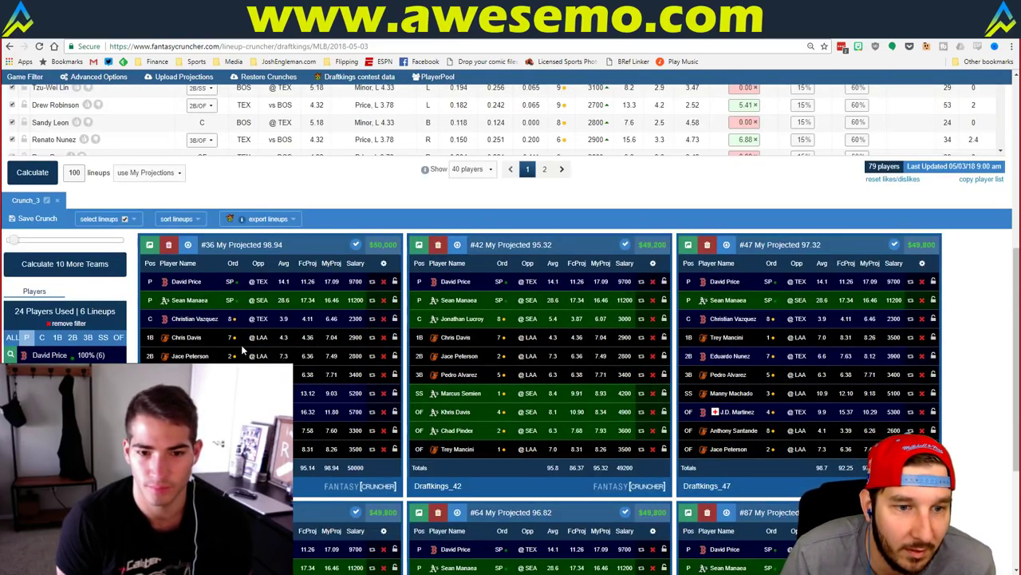
scroll(461, 230, down, 2)
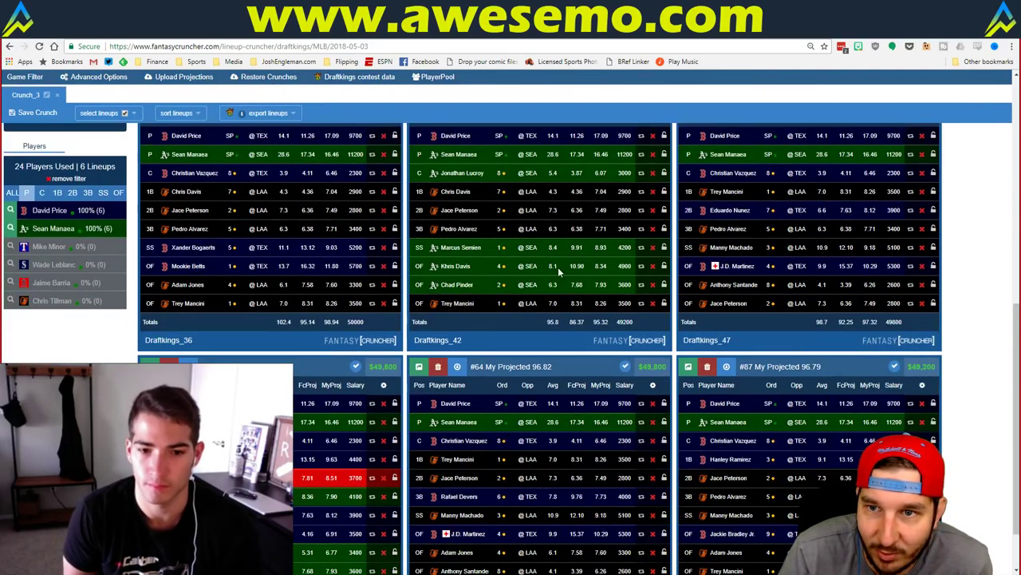
scroll(914, 239, down, 1)
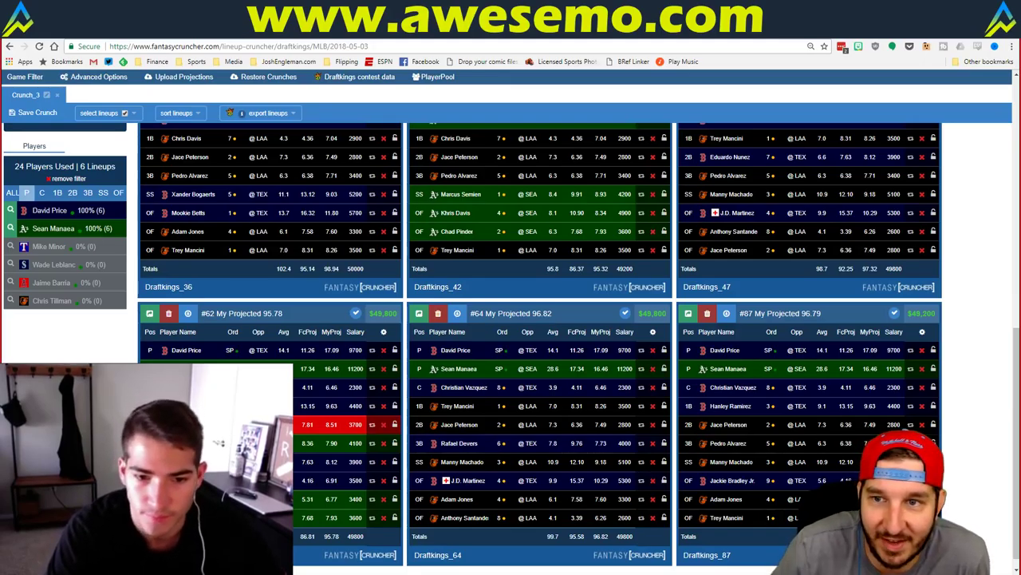
scroll(511, 319, up, 3)
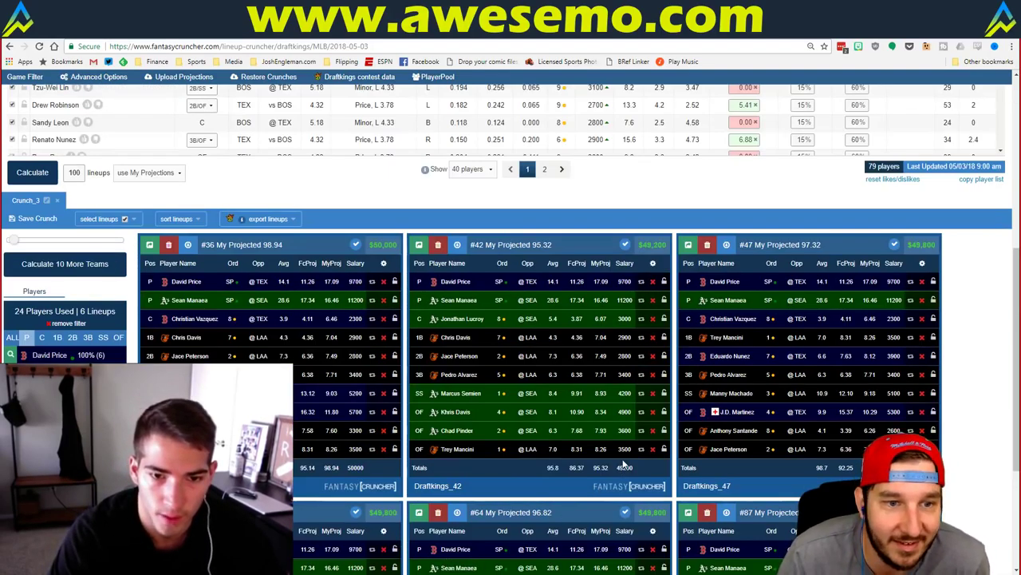
scroll(511, 320, down, 2)
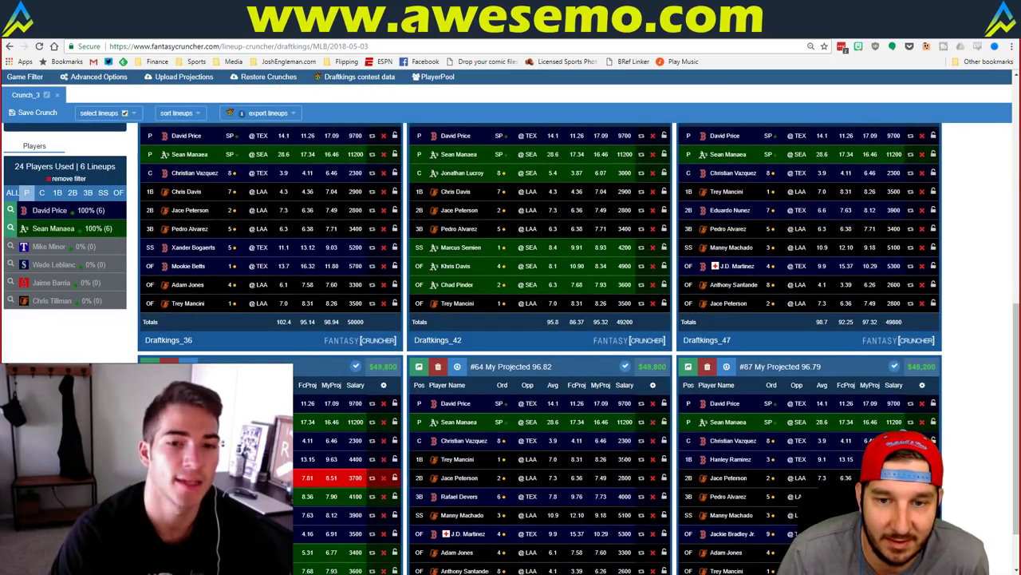
scroll(511, 319, down, 1)
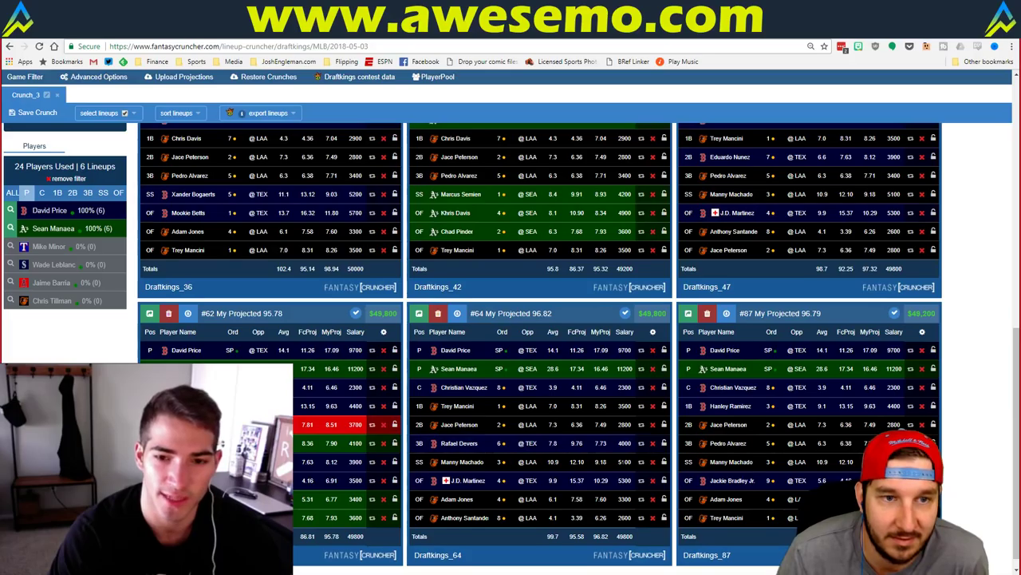
scroll(434, 479, up, 4)
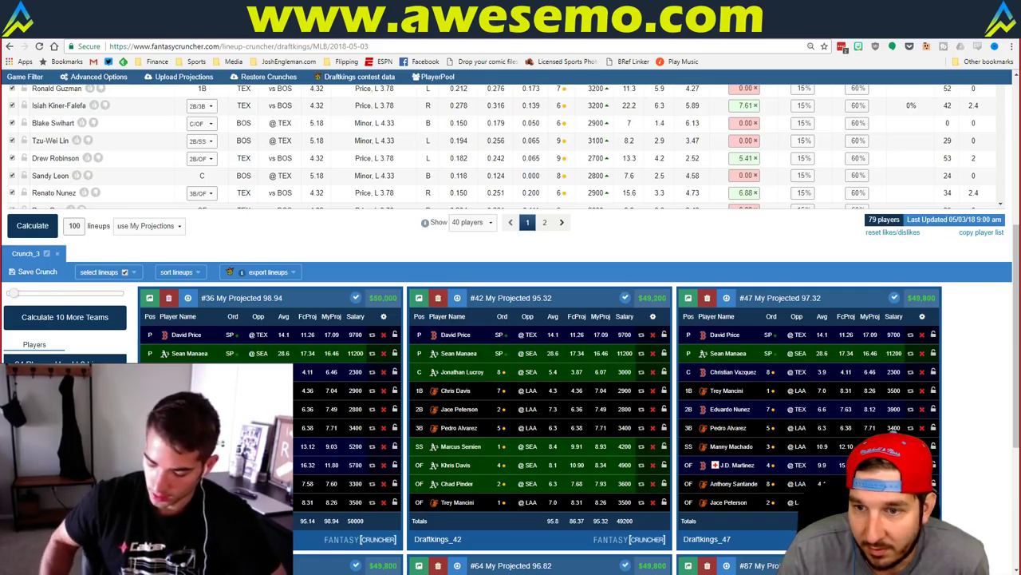
scroll(829, 460, up, 1)
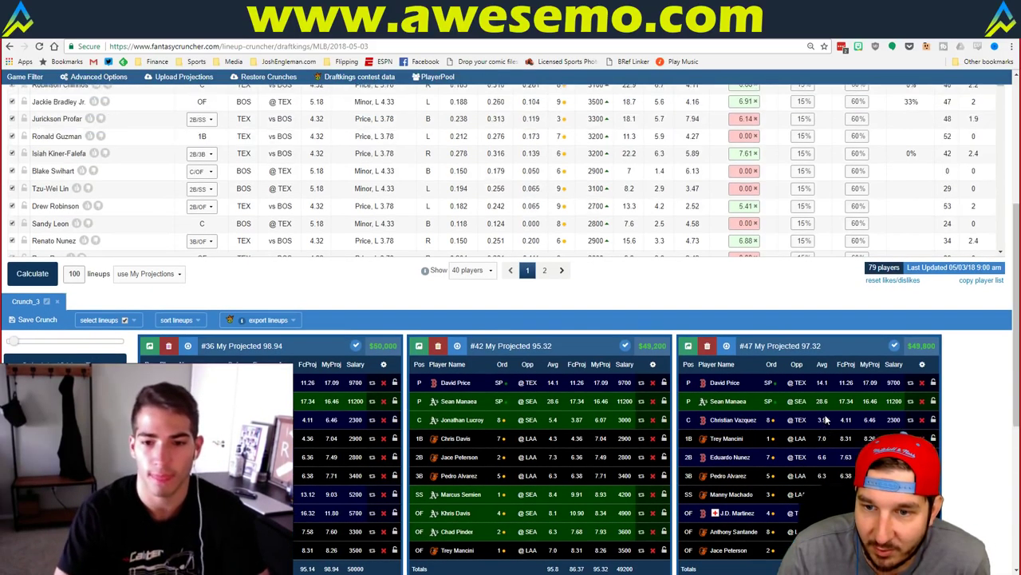
scroll(825, 416, down, 2)
scroll(819, 391, down, 5)
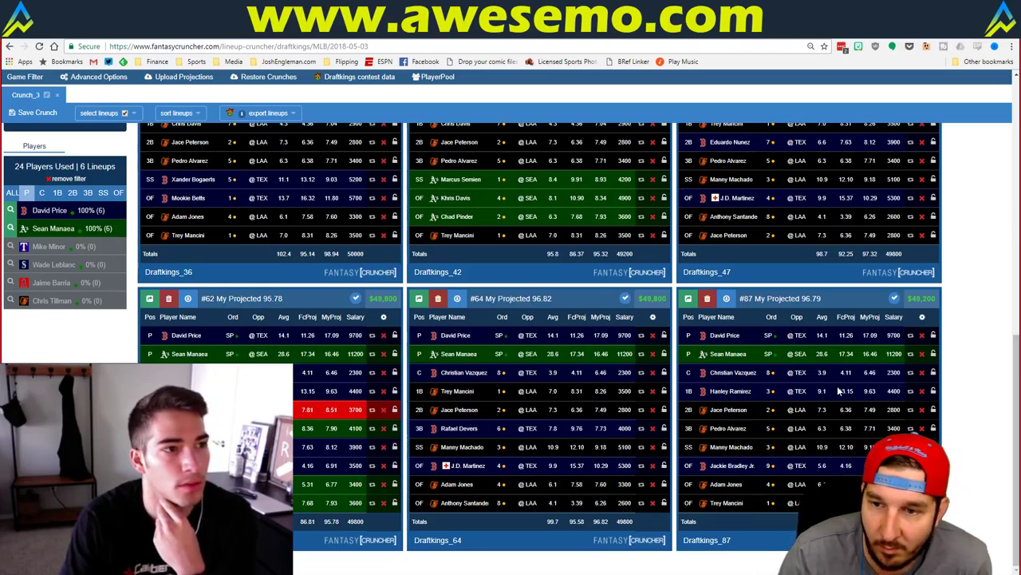
scroll(838, 390, up, 4)
scroll(838, 389, down, 1)
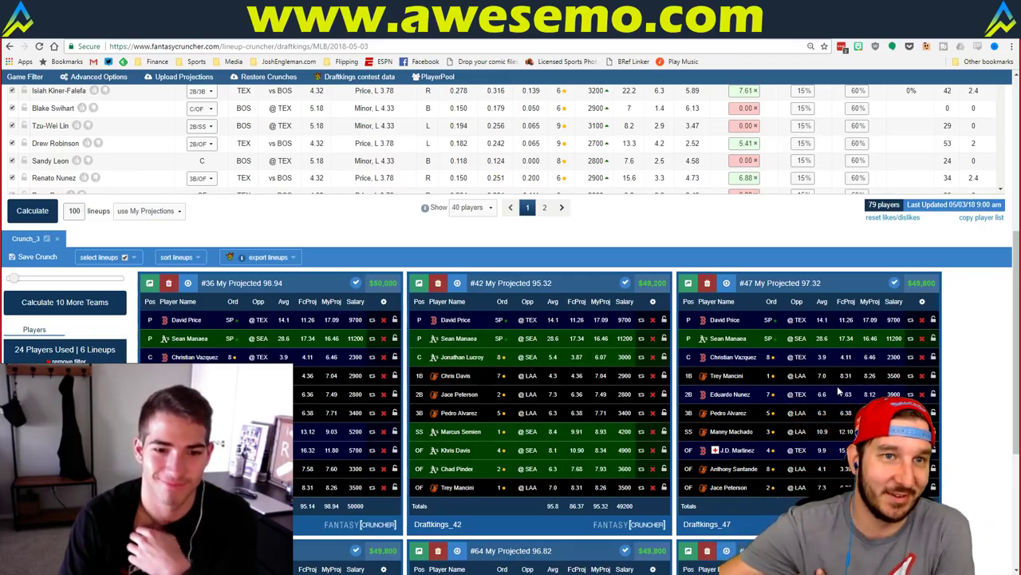
Check which games the 8:05 pm slate includes in the game filter, and switch to the projections spreadsheet in Excel
click(25, 77)
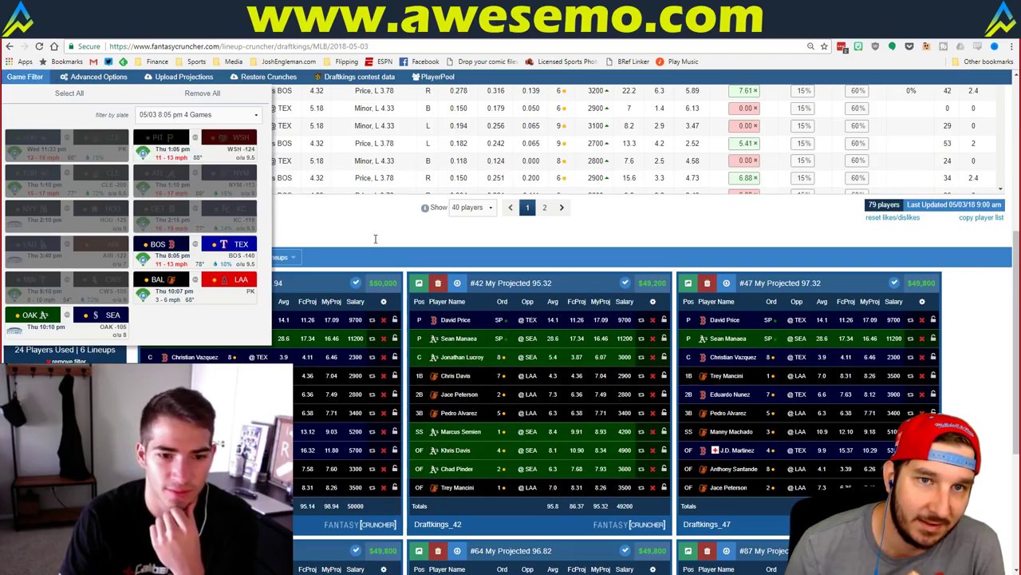
click(376, 236)
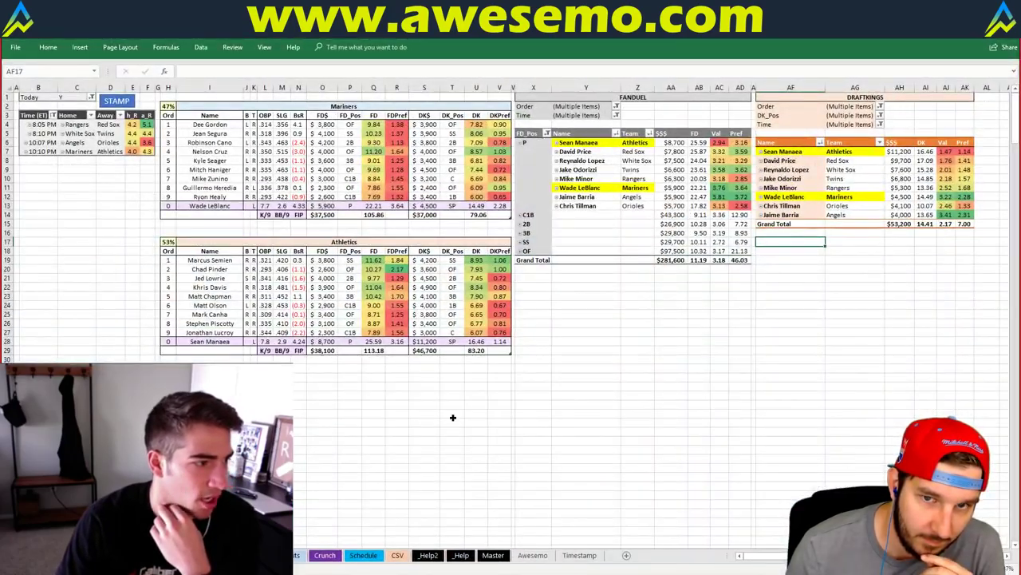
click(452, 416)
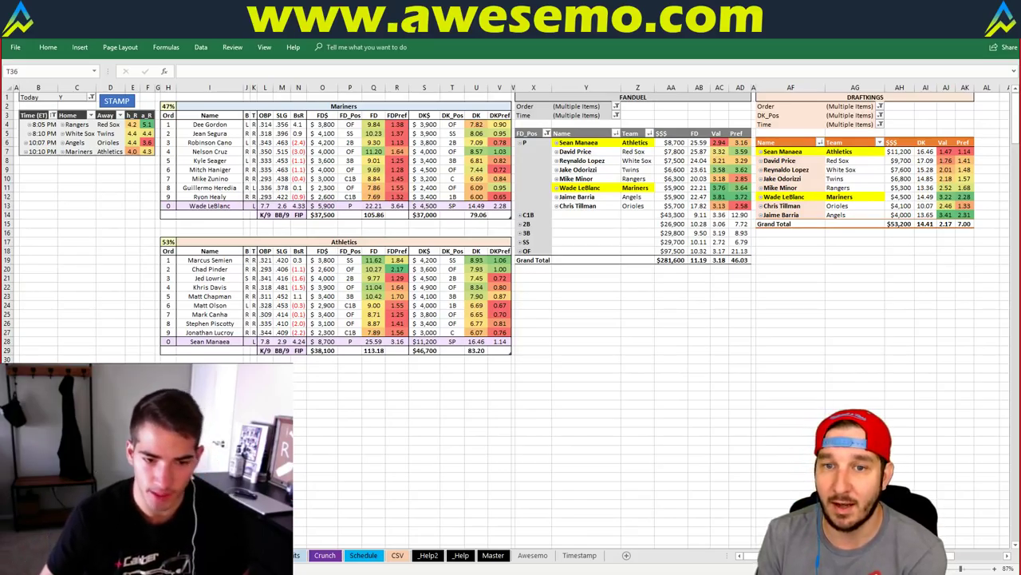
click(555, 277)
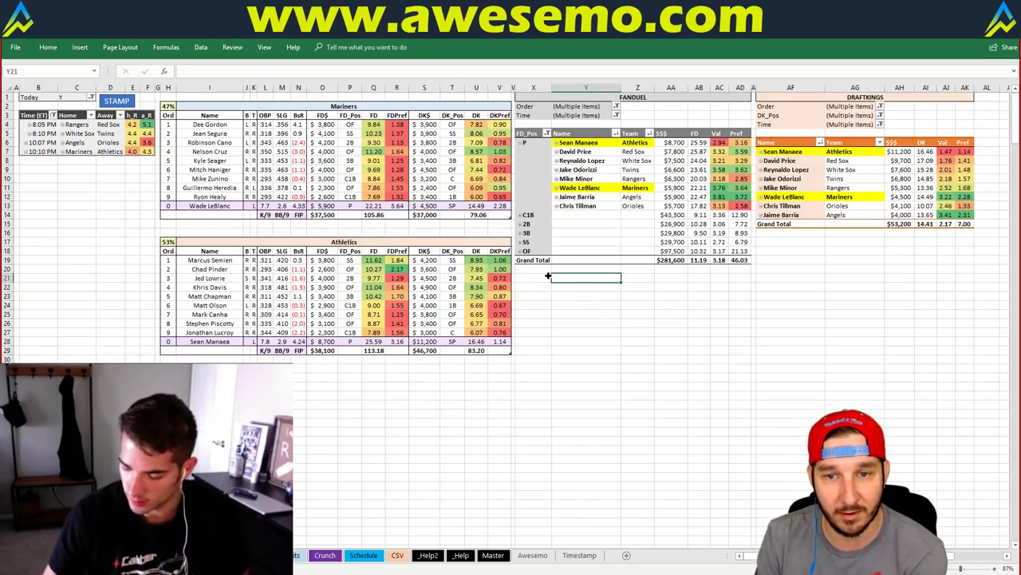
click(549, 276)
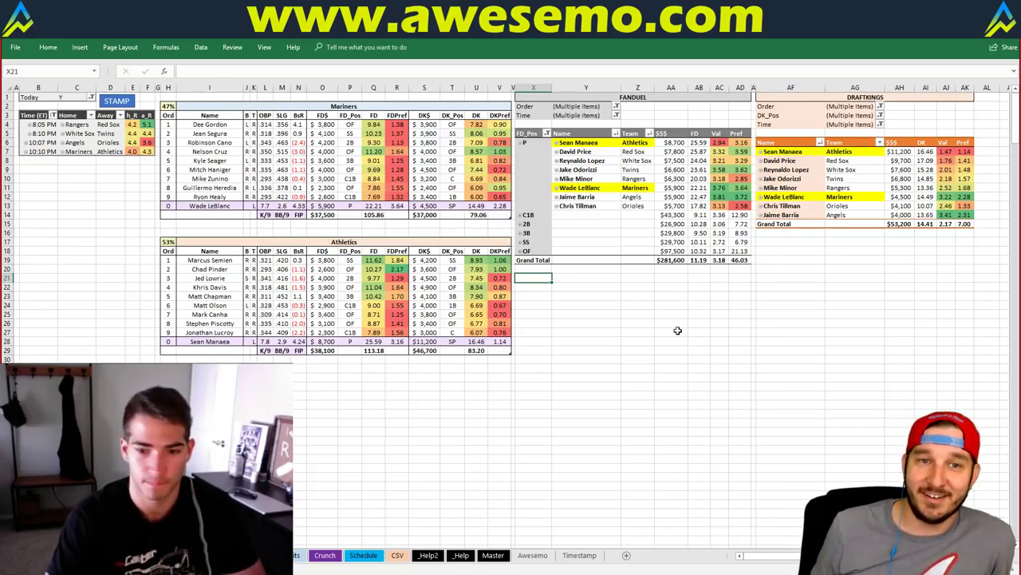
Set the upper team in the matchup projections to Angels
click(327, 109)
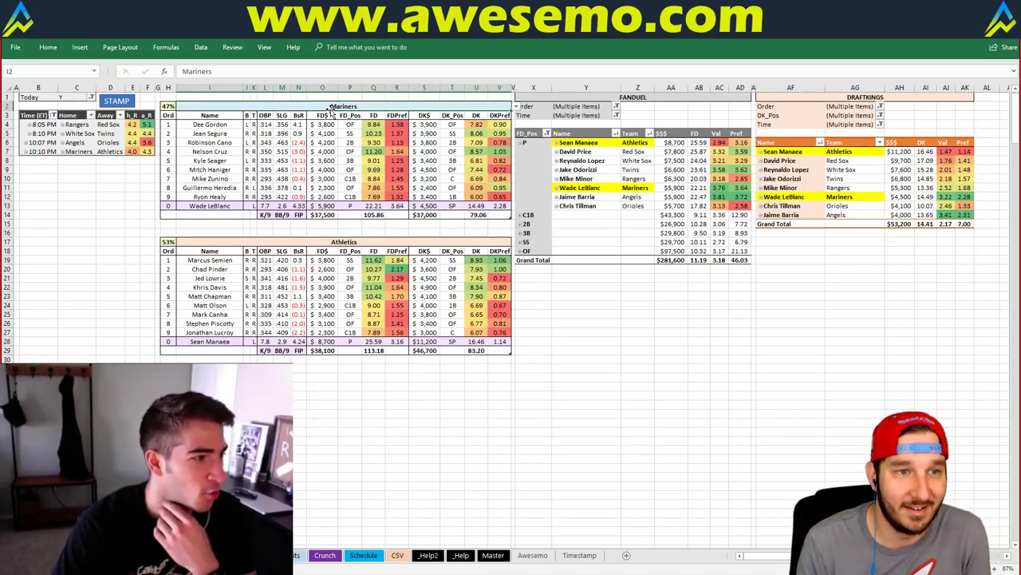
text(Angels)
key(Return)
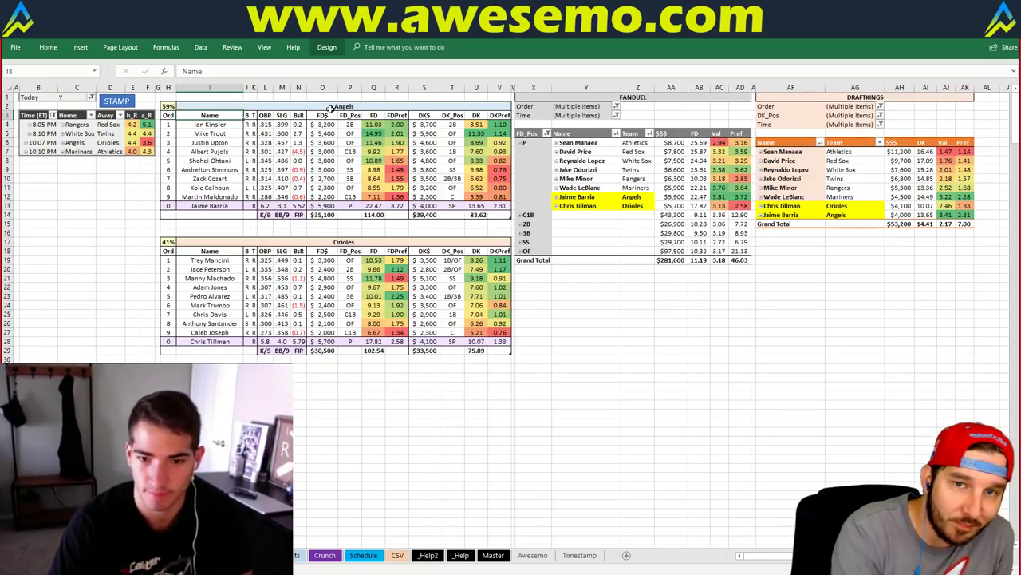
click(238, 179)
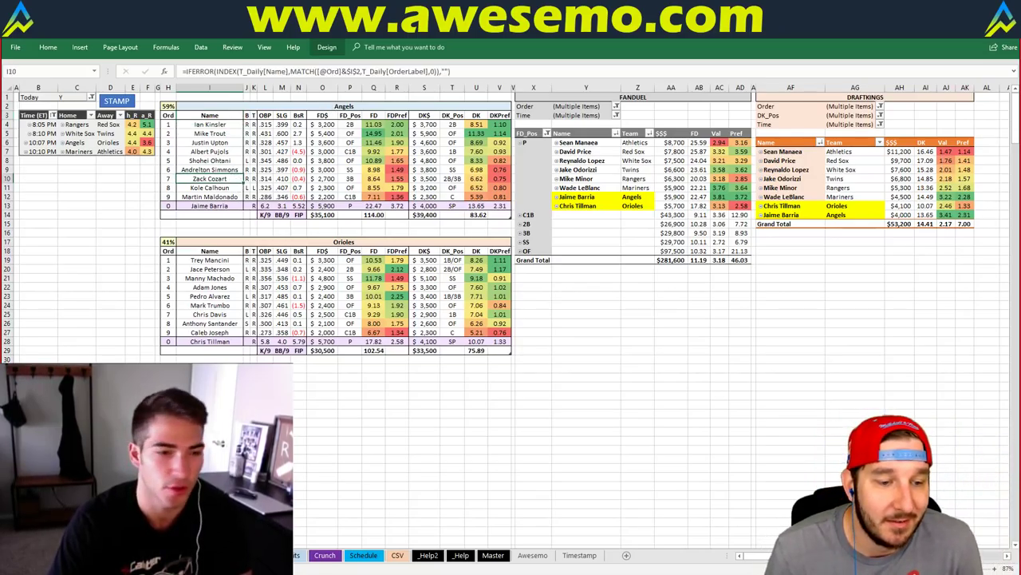
click(739, 378)
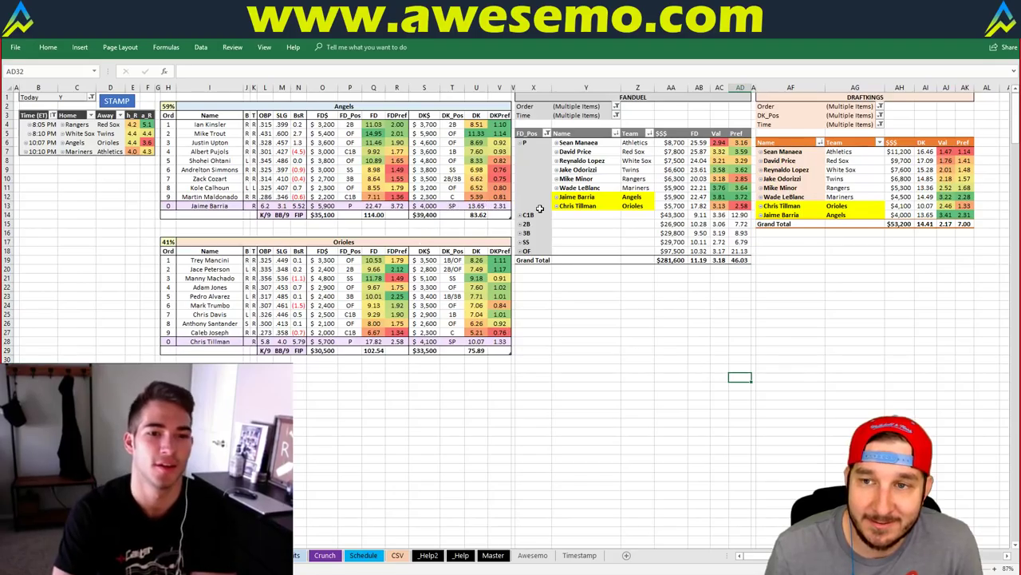
click(522, 277)
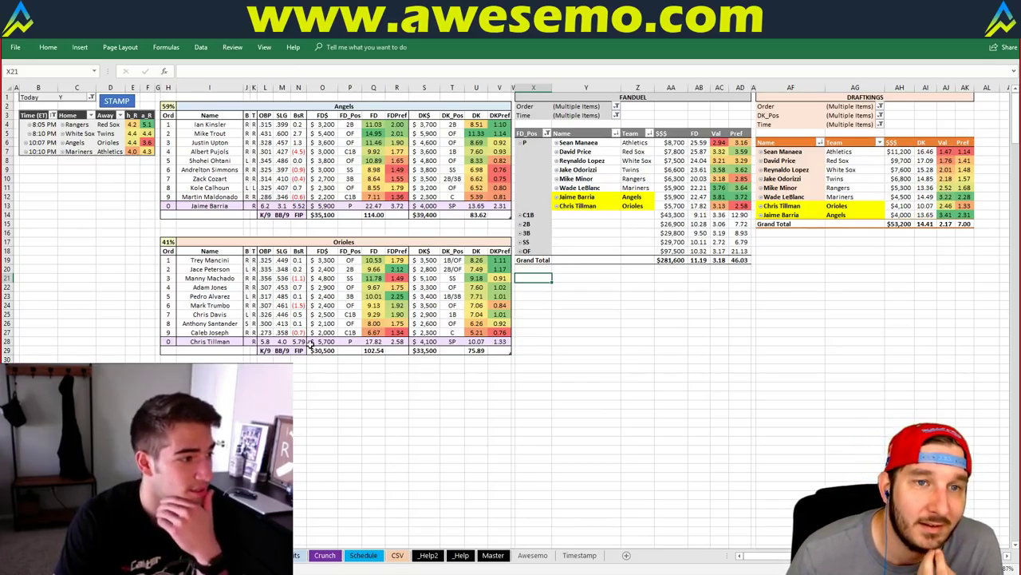
click(322, 413)
click(348, 368)
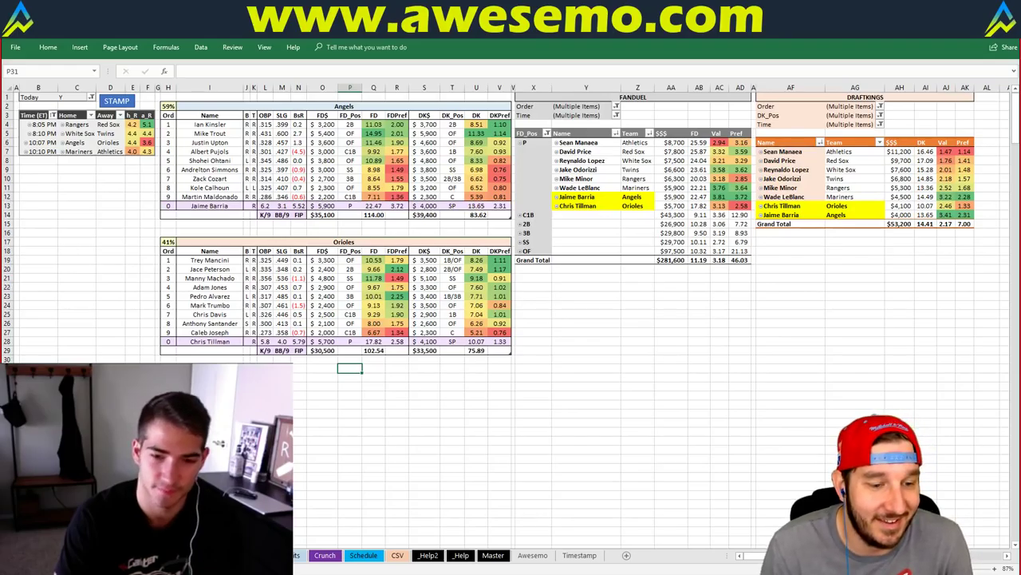
Switch to the browser and open the playline.com website in a new tab
key(alt+Tab)
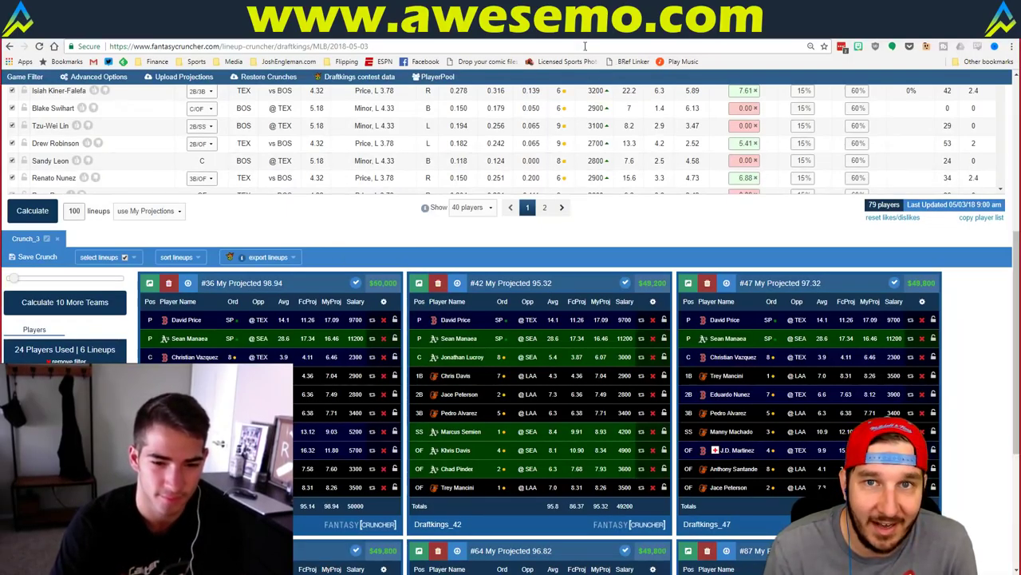
key(ctrl+t)
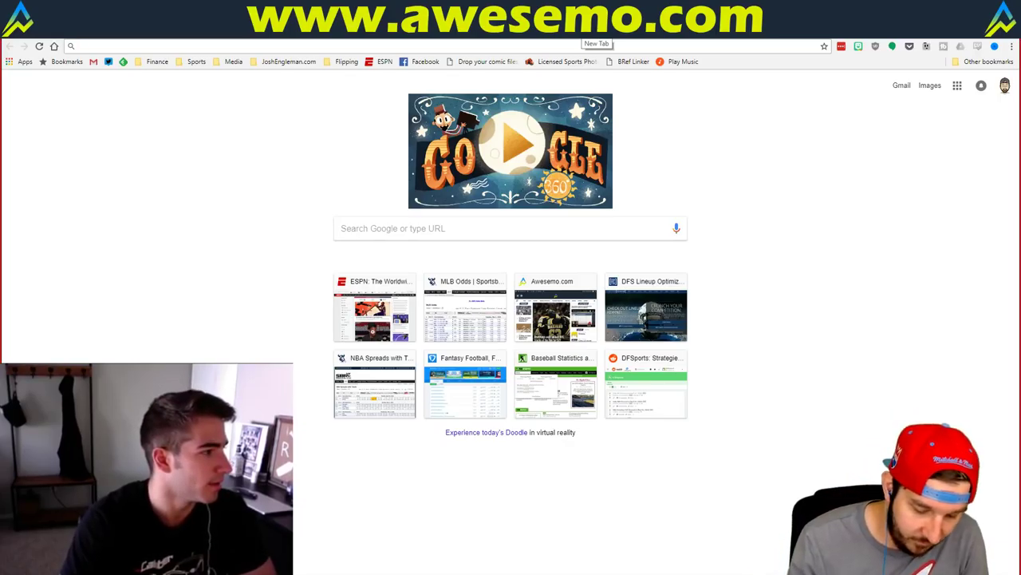
text(playline/)
key(BackSpace)
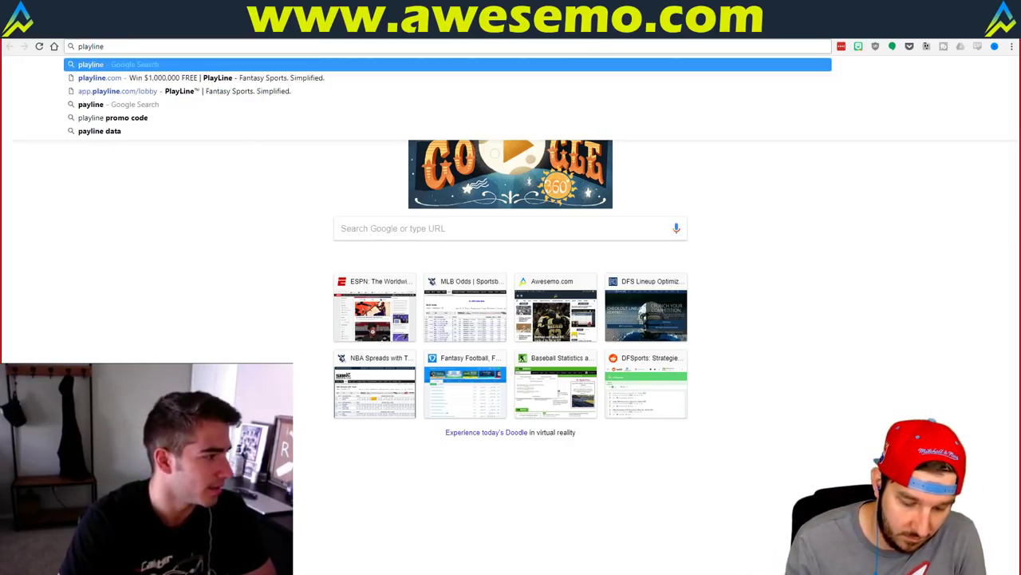
key(Down)
key(Return)
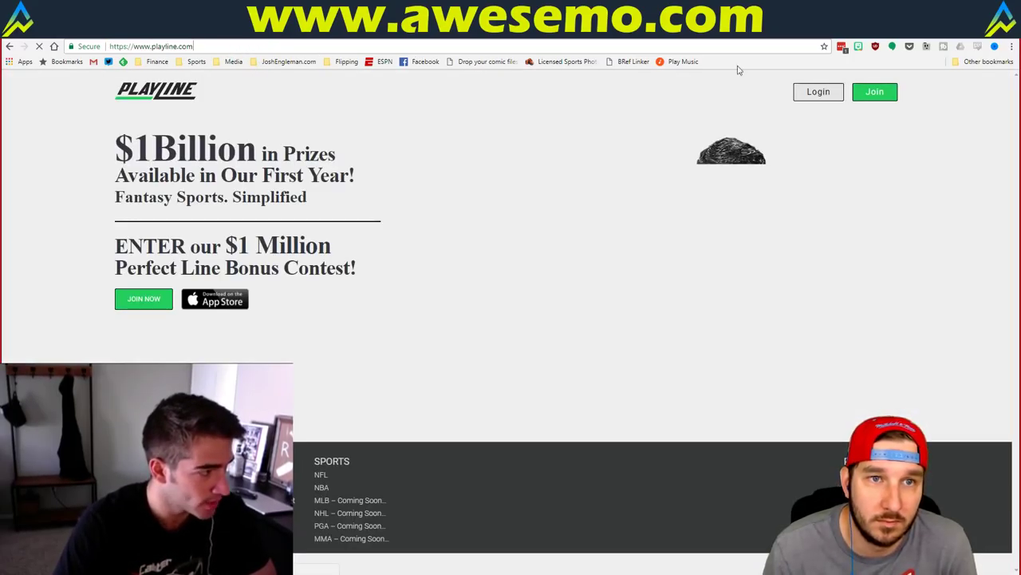
Log in to PlayLine with the prefilled account credentials and dismiss the welcome message
click(816, 94)
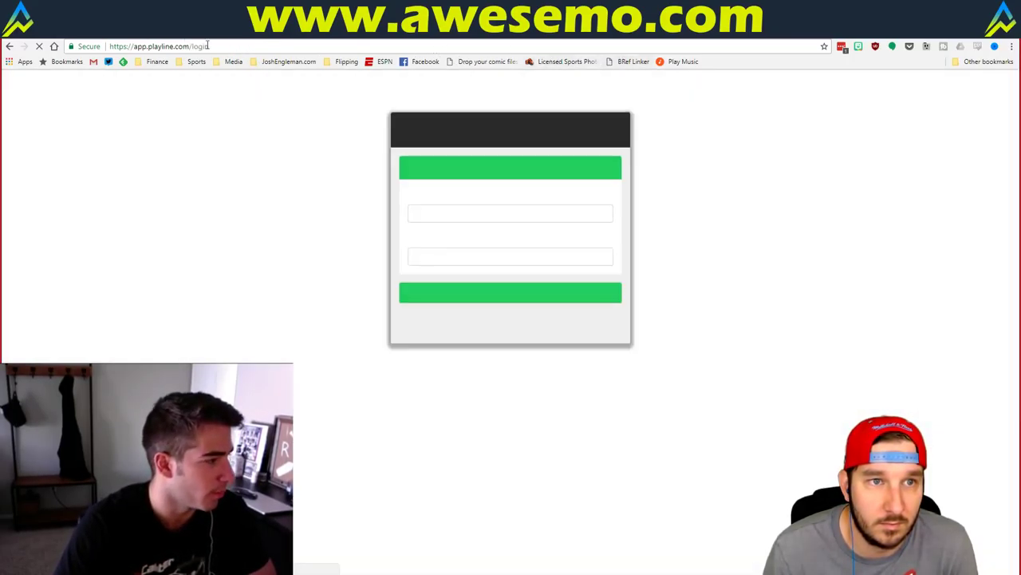
click(218, 47)
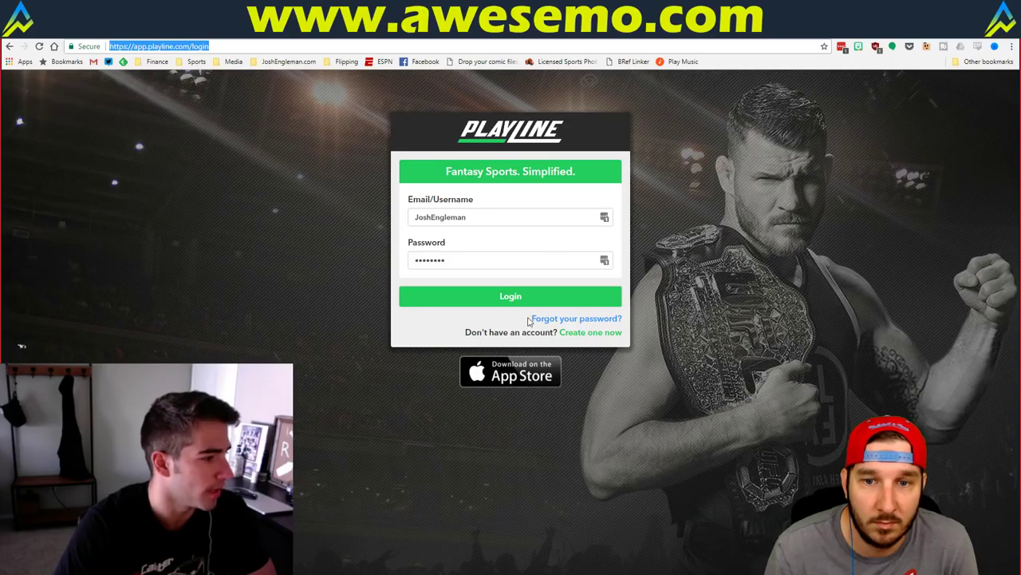
click(536, 297)
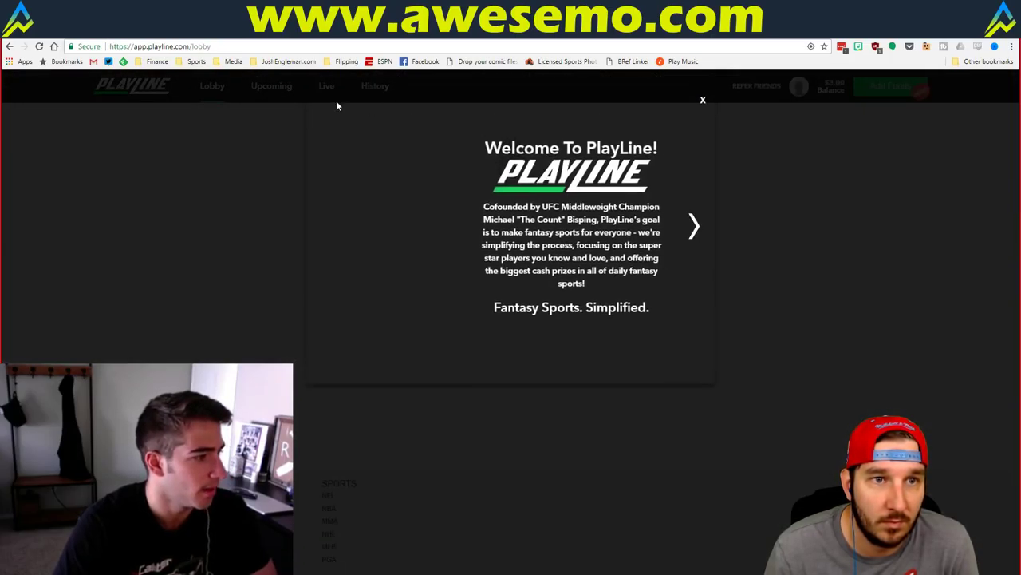
click(703, 99)
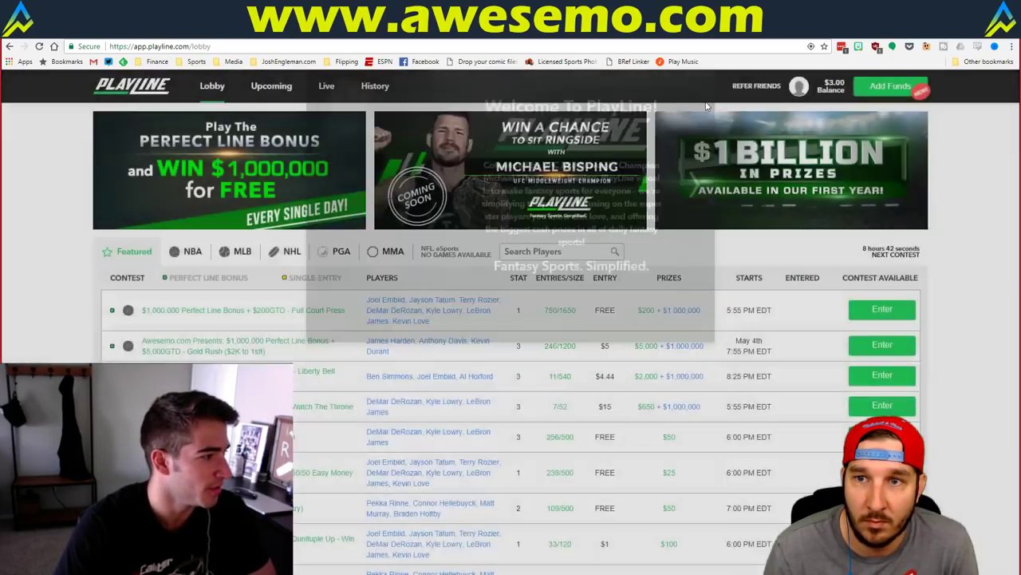
Browse the featured contests in the PlayLine lobby, and list the NBA contests to examine their players, entries and prizes
scroll(780, 256, down, 2)
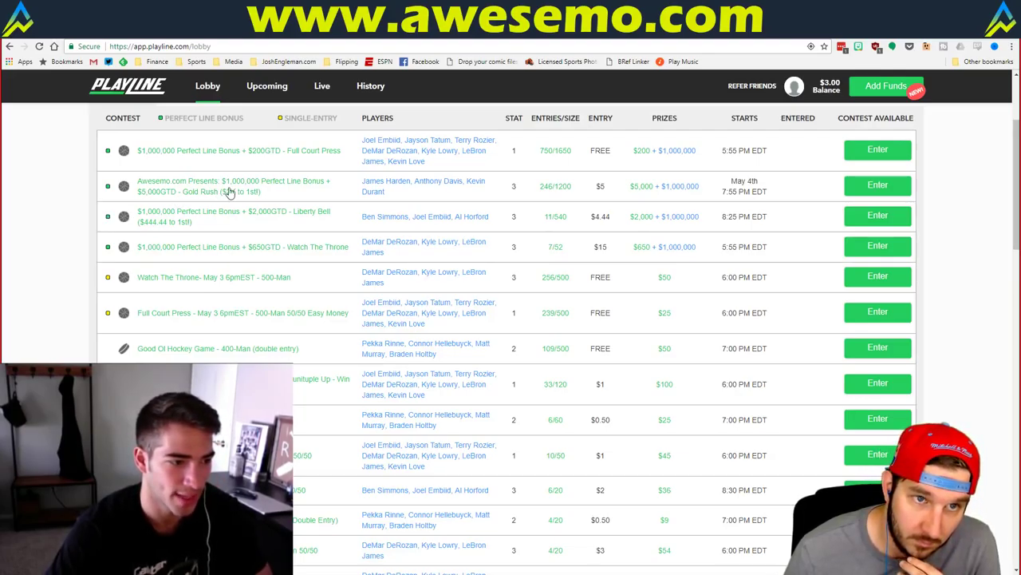
scroll(231, 195, up, 3)
click(188, 253)
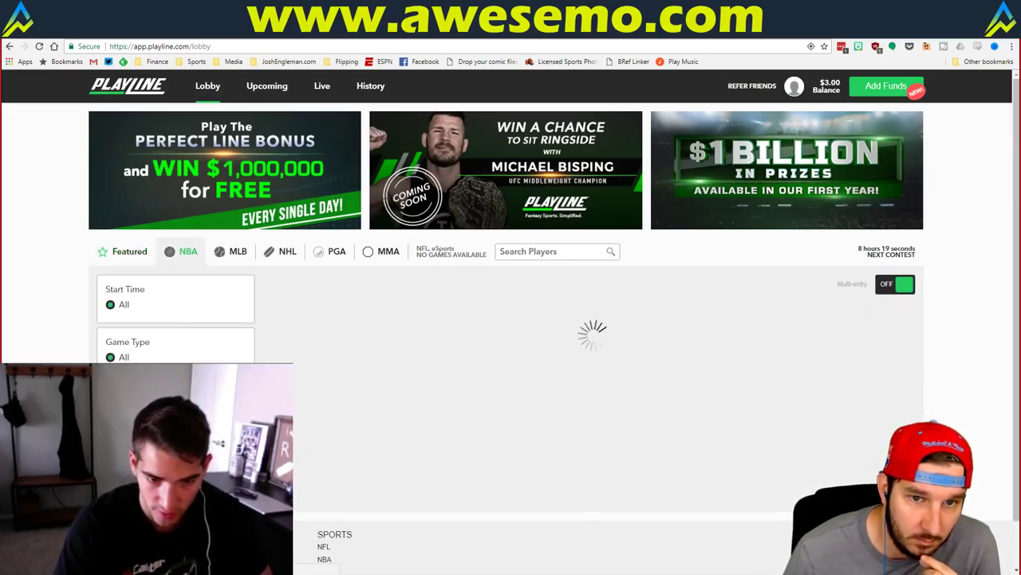
scroll(506, 338, down, 6)
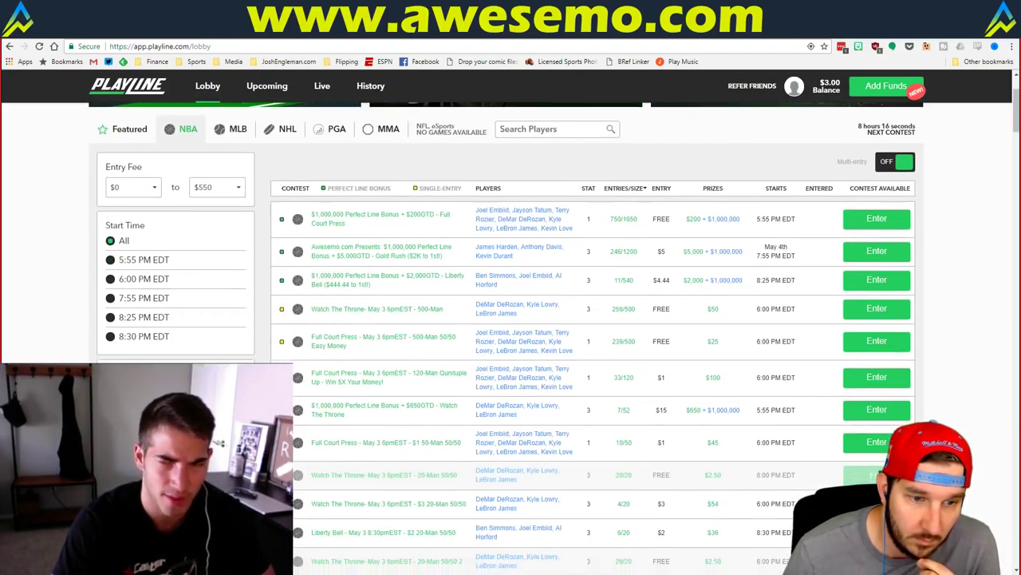
scroll(506, 338, up, 5)
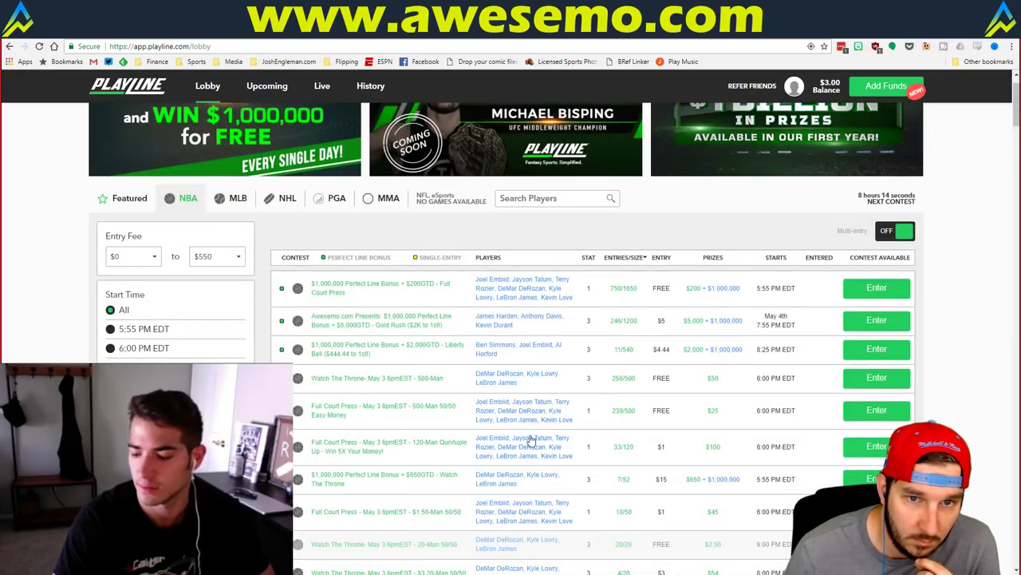
scroll(415, 354, down, 1)
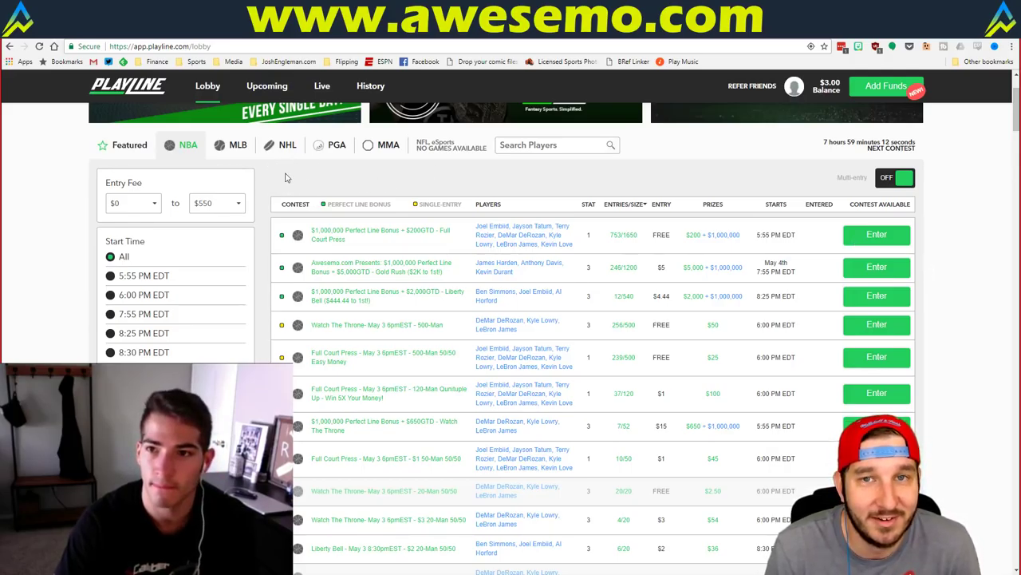
Glance at the DraftKings MLB tournament lobby and return to the Angels–Orioles projections in Excel
key(ctrl+Tab)
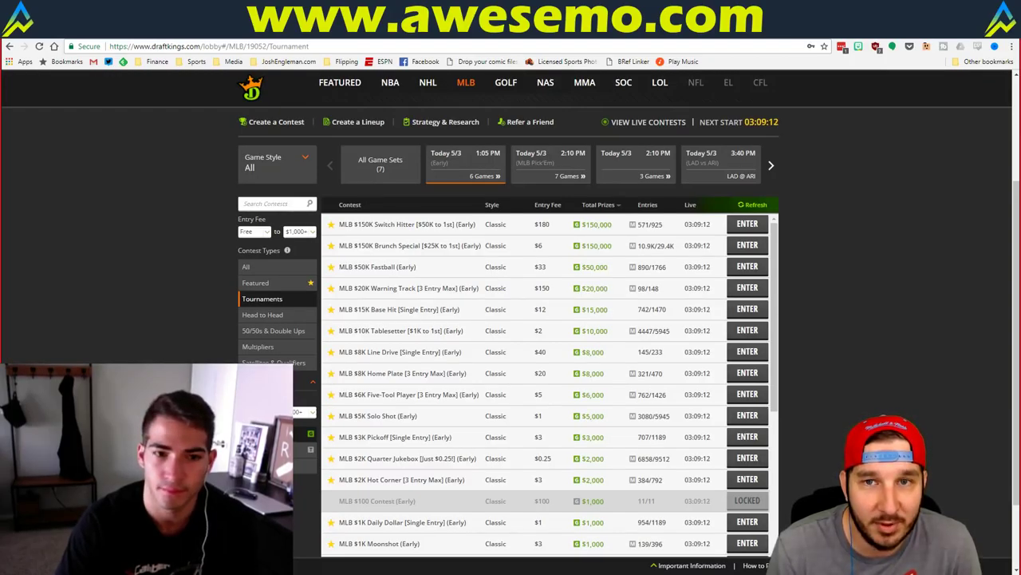
key(ctrl+Tab)
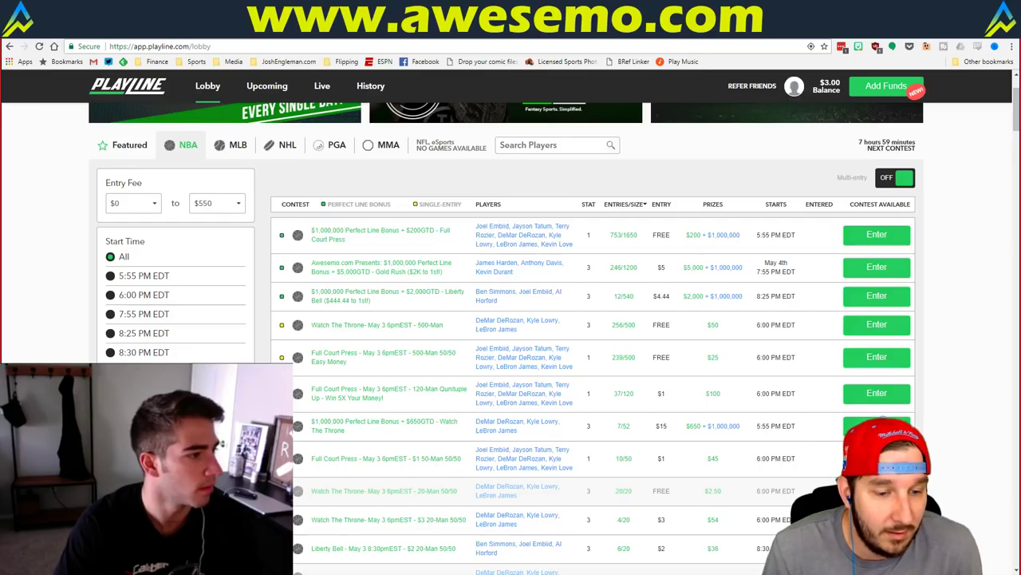
key(alt+Tab)
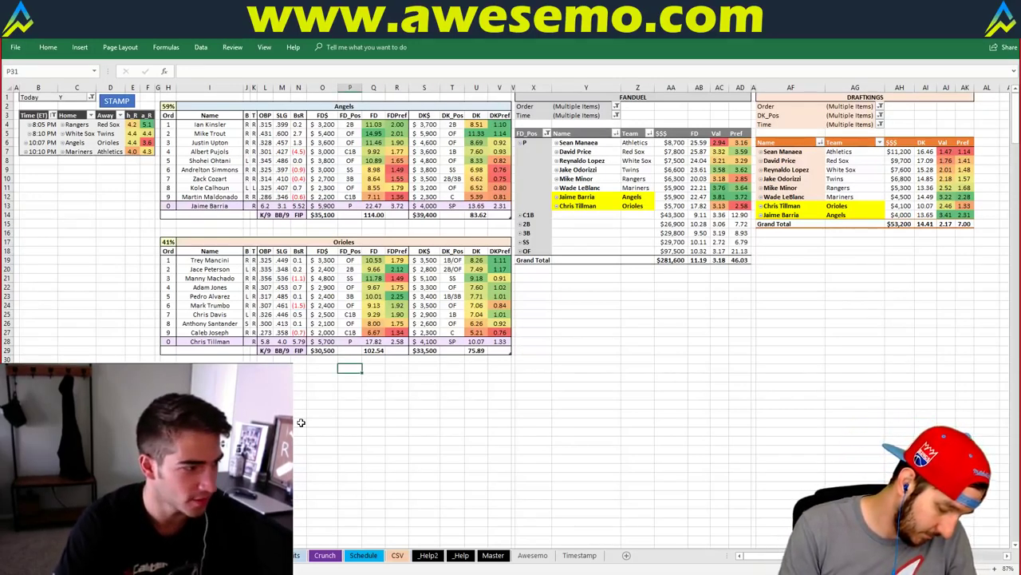
click(379, 369)
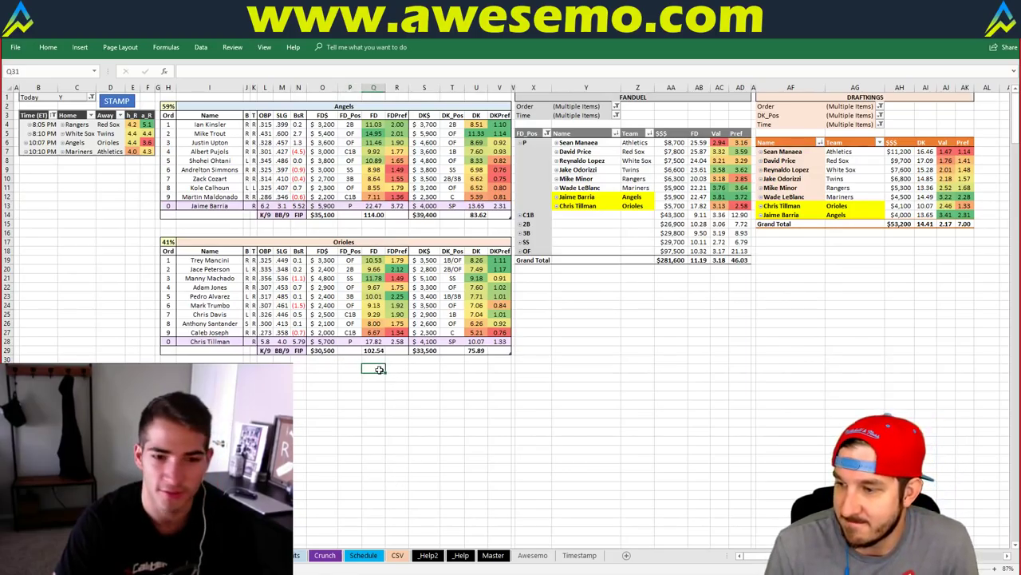